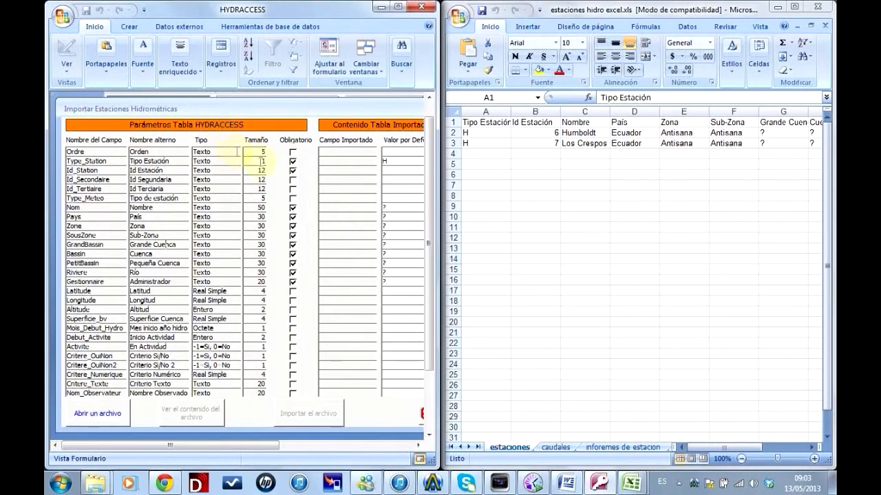
# Step: Compare the import form's Tipo Estación, Id Estación, Nombre and País fields with the matching columns of the estaciones sheet in Excel
pyautogui.moveTo(173, 161); pyautogui.dragTo(104, 166)
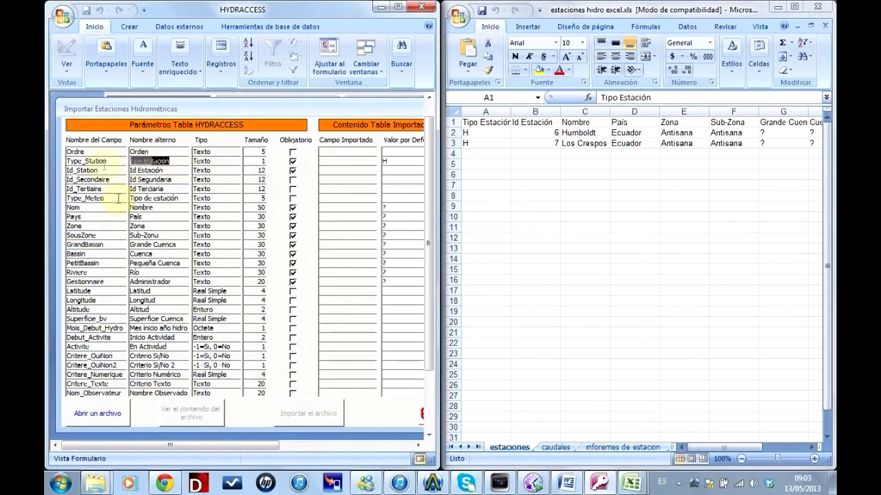
pyautogui.click(489, 125)
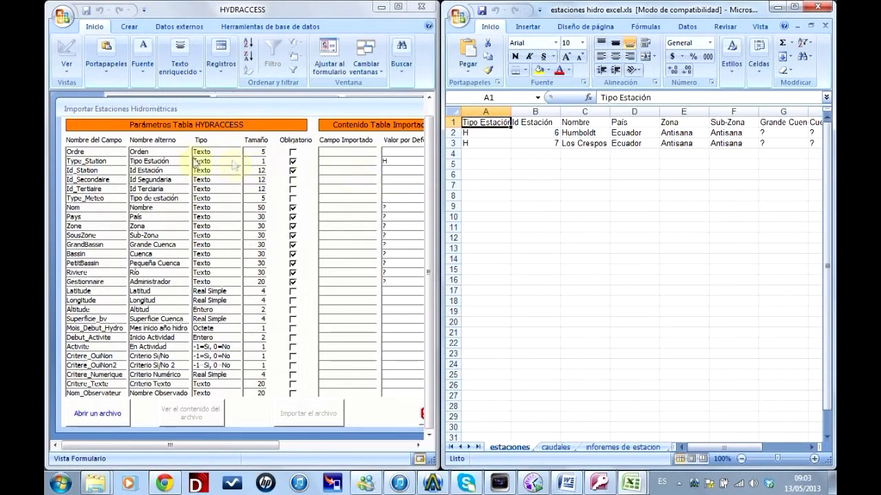
pyautogui.click(163, 174)
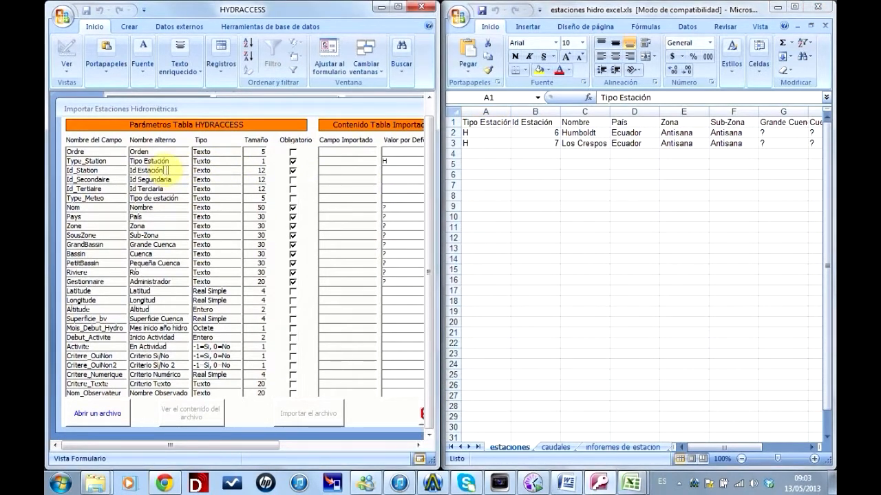
pyautogui.click(534, 122)
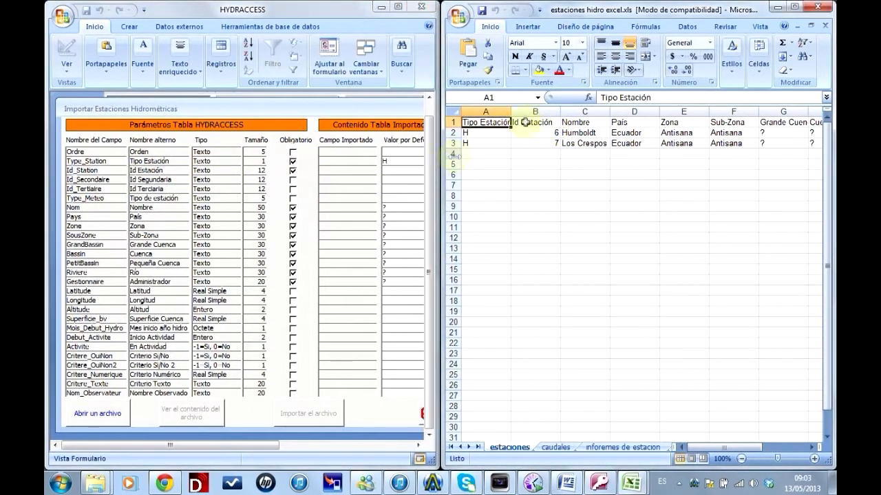
pyautogui.click(534, 122)
pyautogui.click(540, 143)
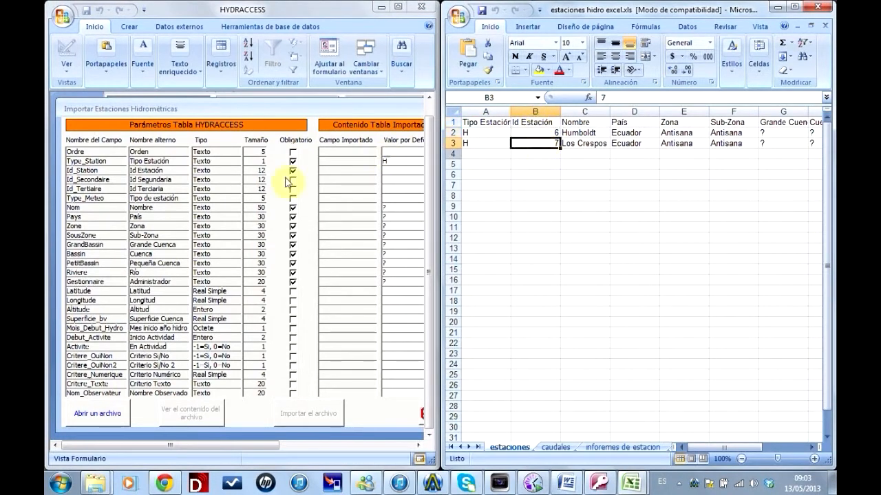
pyautogui.click(172, 180)
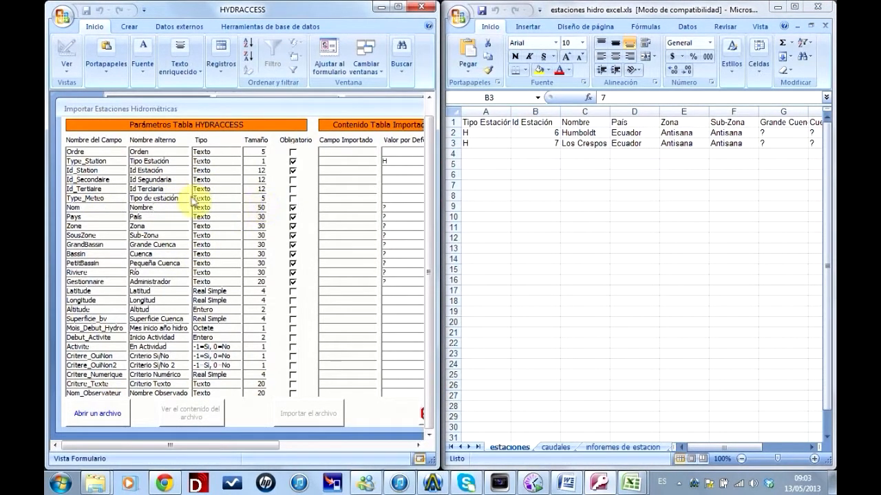
pyautogui.moveTo(180, 197); pyautogui.dragTo(153, 180)
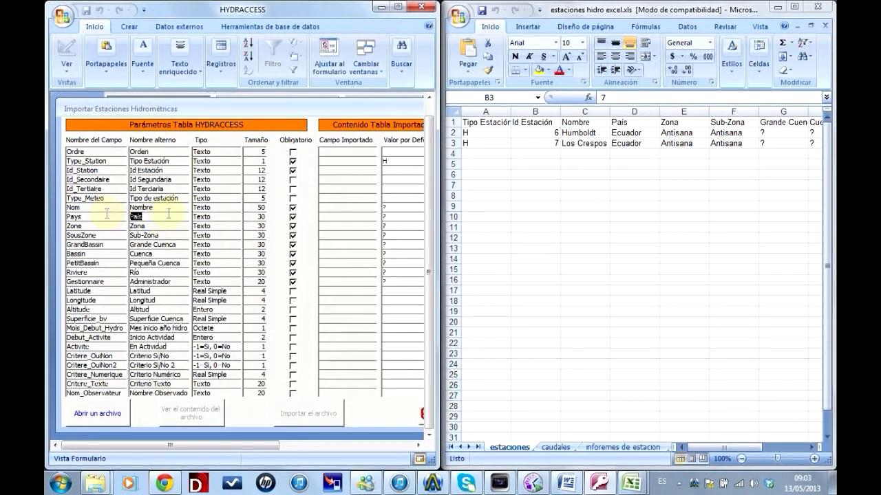
pyautogui.click(620, 135)
pyautogui.click(620, 133)
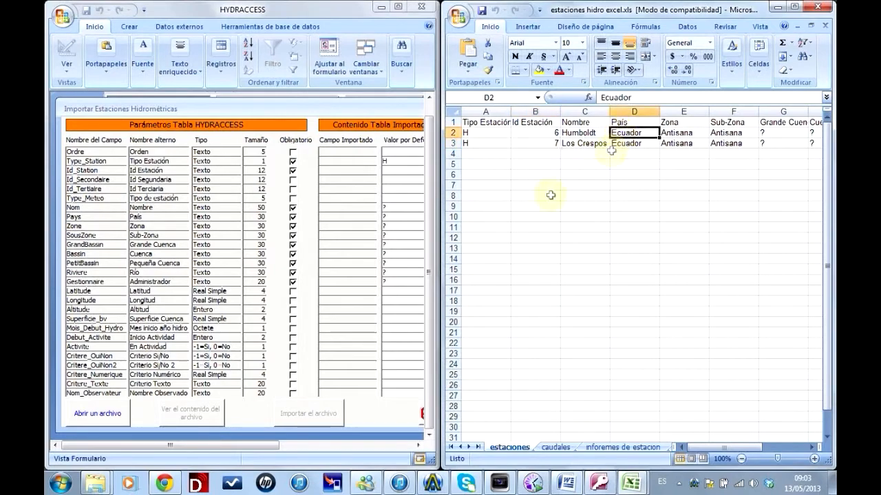
# Step: Compare the remaining mandatory fields, from Zona to Administrador, and their default values with the columns of the estaciones sheet
pyautogui.click(158, 225)
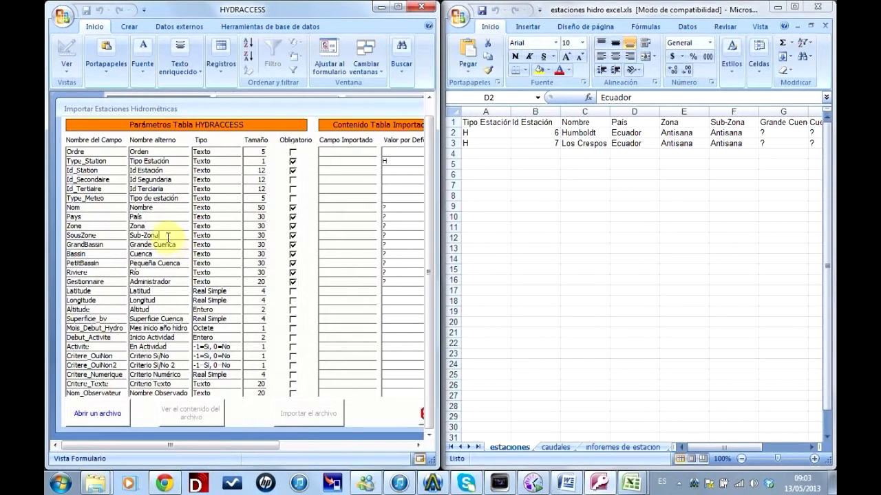
pyautogui.click(168, 237)
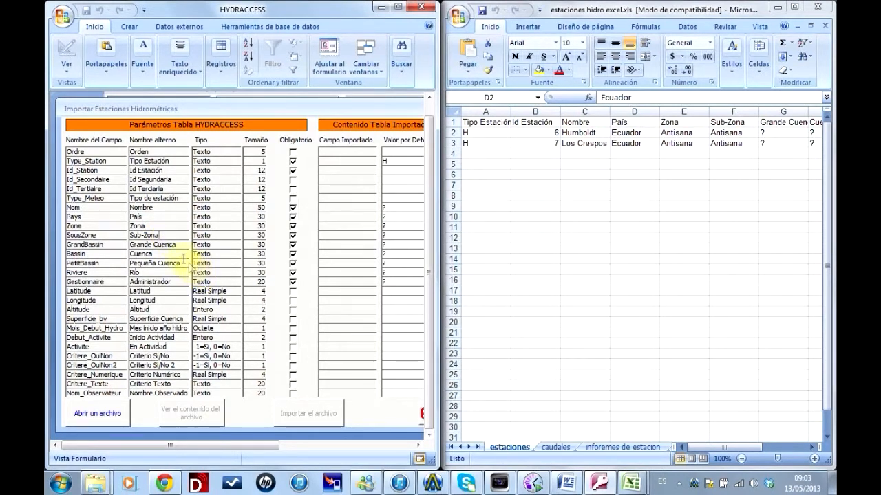
pyautogui.click(674, 447)
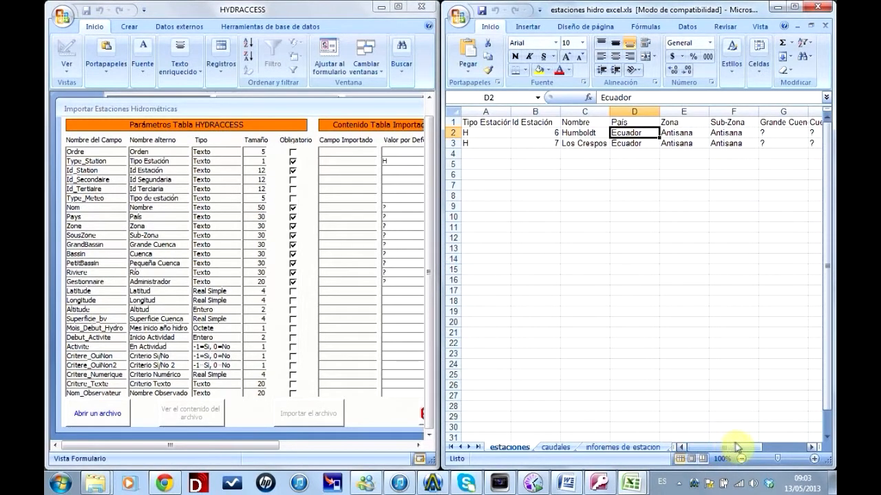
pyautogui.click(816, 447)
pyautogui.click(814, 447)
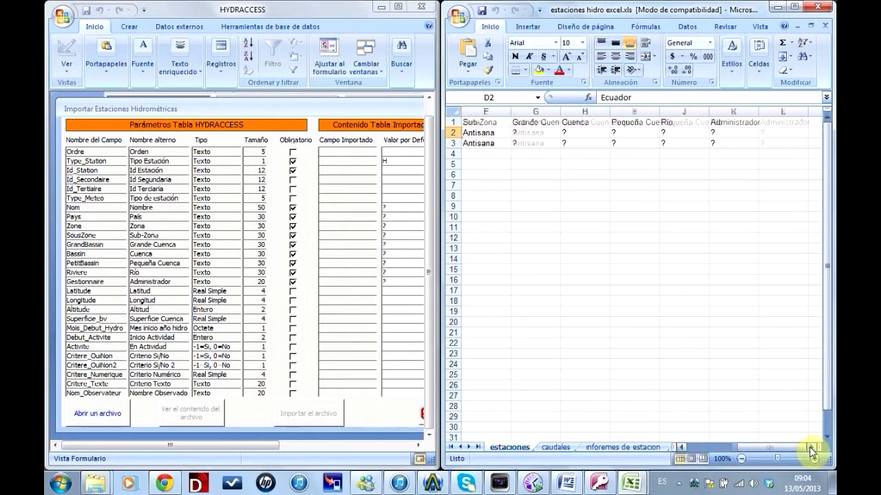
pyautogui.click(524, 131)
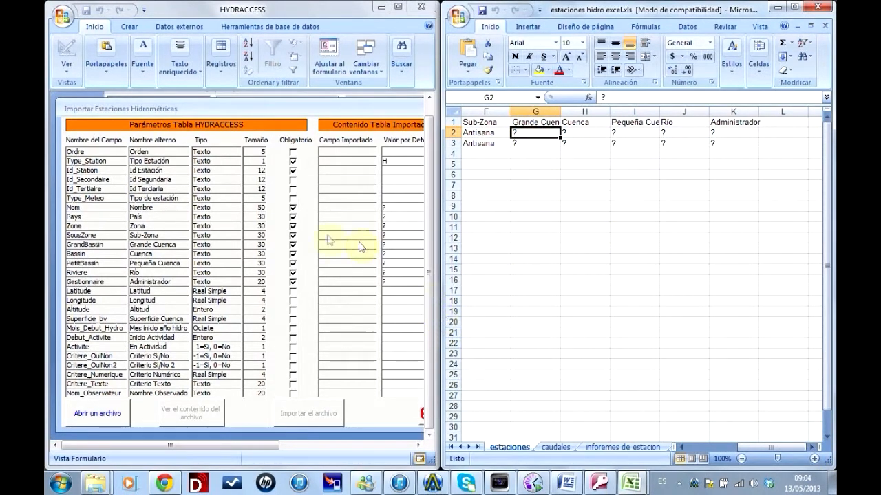
pyautogui.click(387, 216)
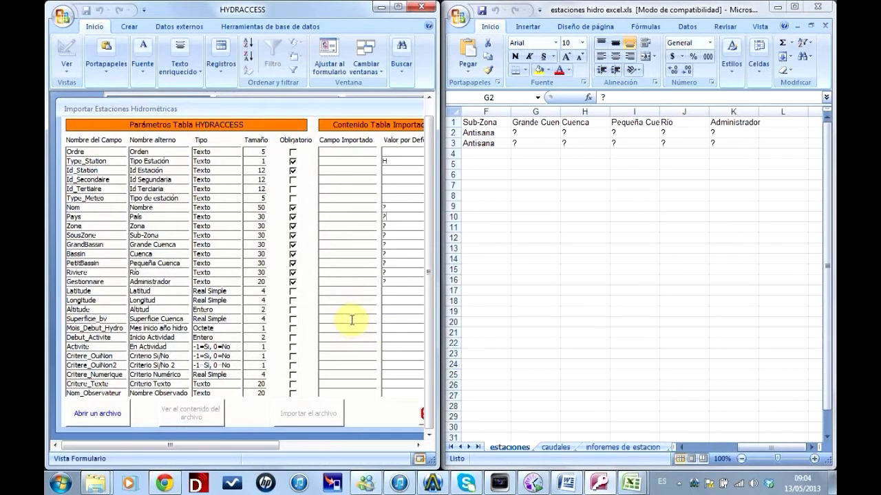
pyautogui.click(750, 447)
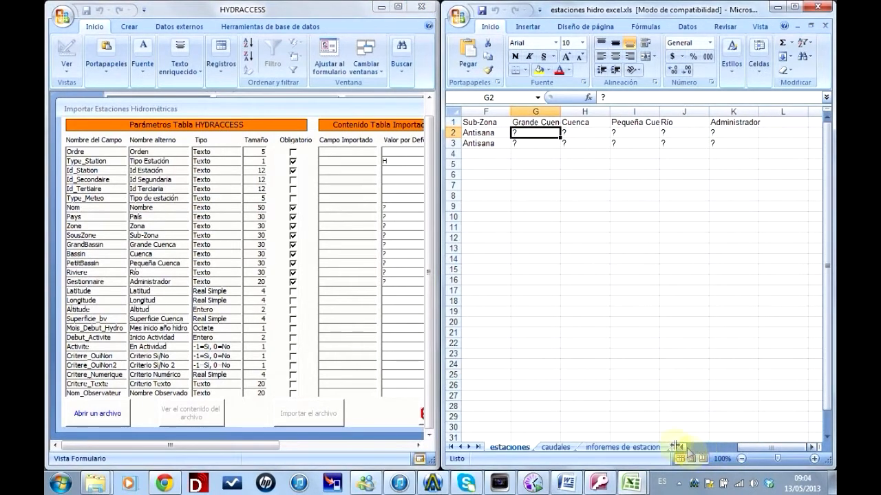
pyautogui.click(641, 142)
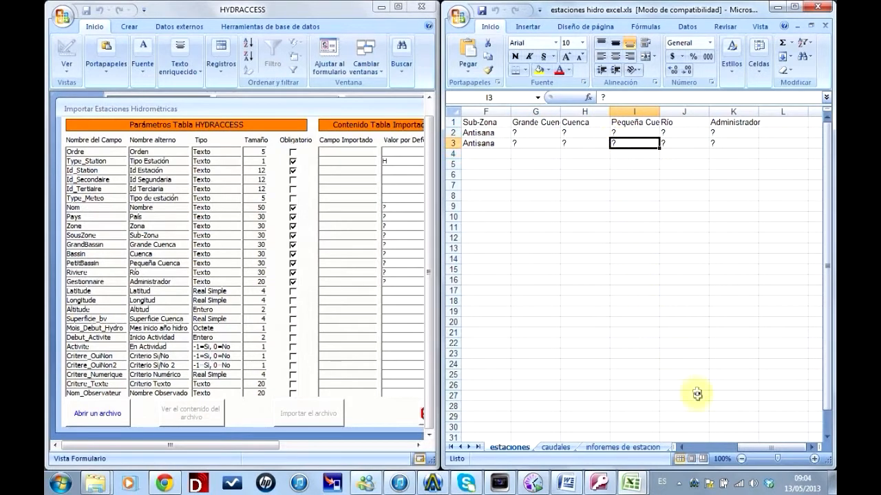
pyautogui.moveTo(750, 448); pyautogui.dragTo(641, 461)
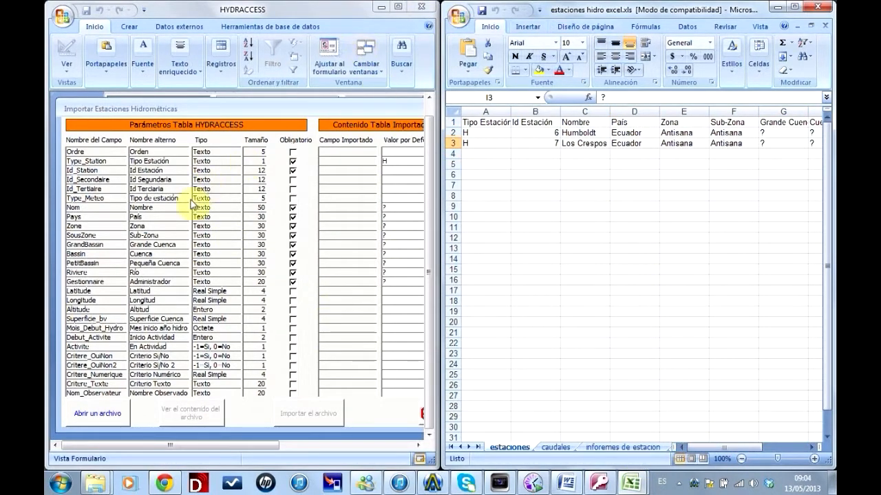
pyautogui.click(537, 153)
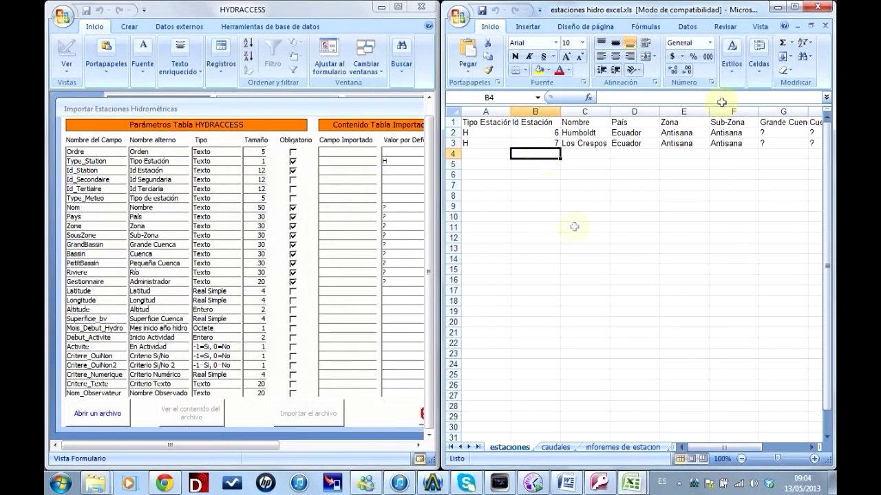
# Step: Maximize HYDRACCESS and open estaciones hidro excel.xls from the Proyecto 4 folder on the desktop as the file to import
pyautogui.click(400, 9)
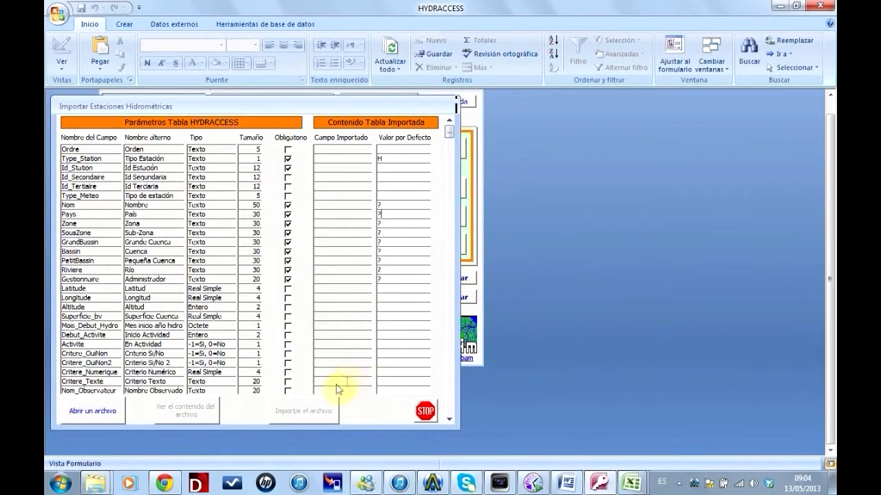
pyautogui.click(81, 414)
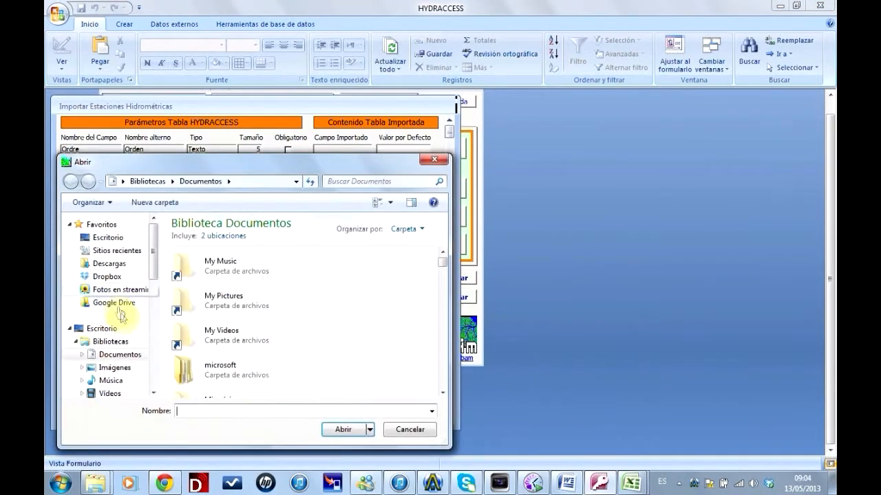
pyautogui.click(93, 328)
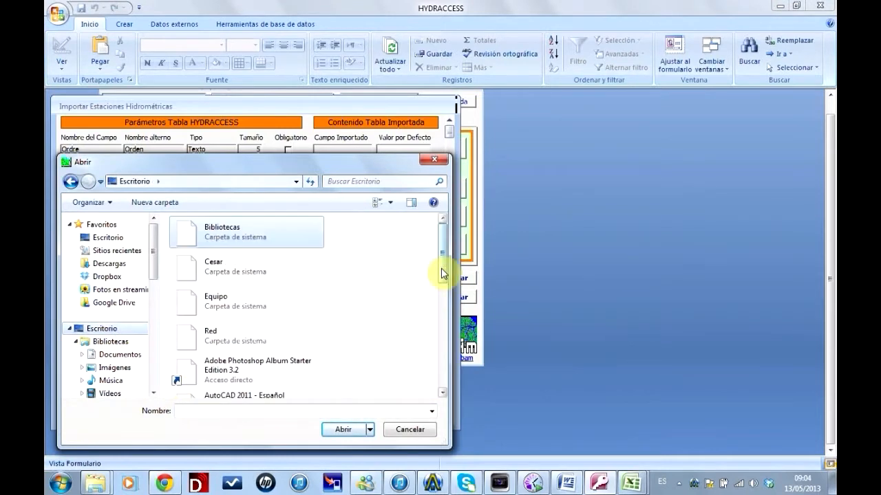
pyautogui.moveTo(441, 282); pyautogui.dragTo(450, 366)
pyautogui.doubleClick(227, 354)
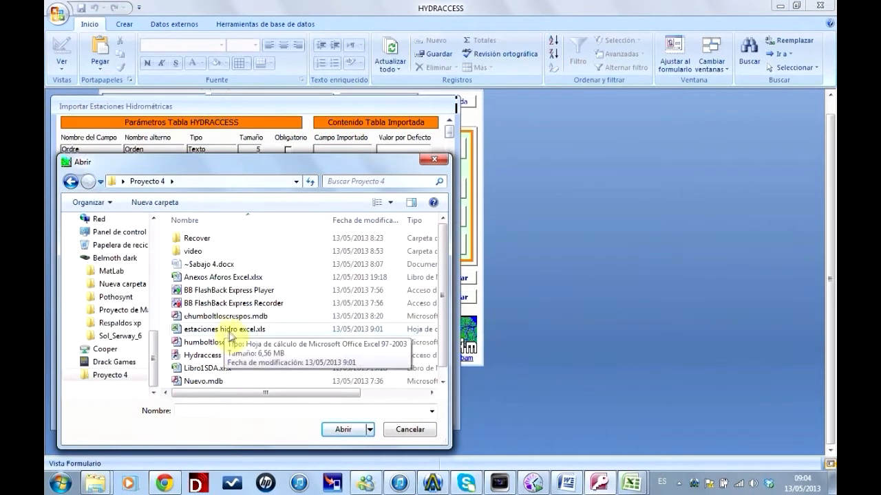
pyautogui.doubleClick(233, 331)
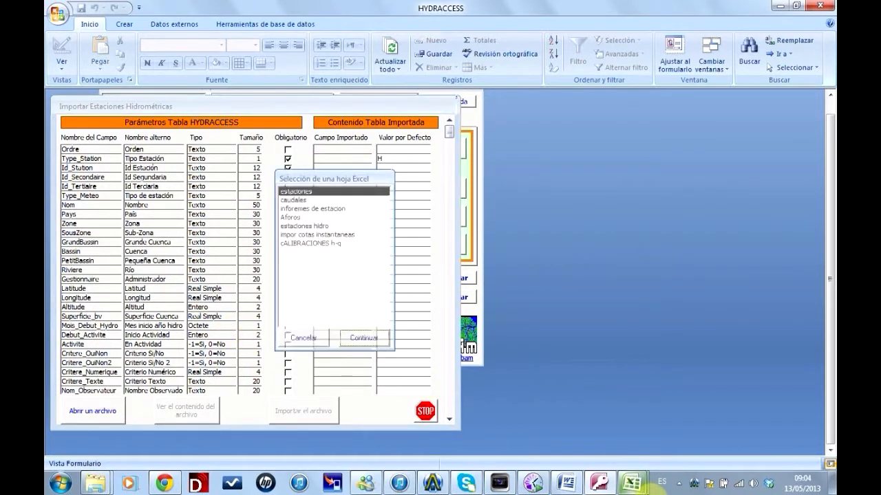
# Step: Switch to estaciones hidro excel.xls in Excel, review its caudales and inforemes de estacion sheets, and return to HYDRACCESS
pyautogui.moveTo(650, 485)
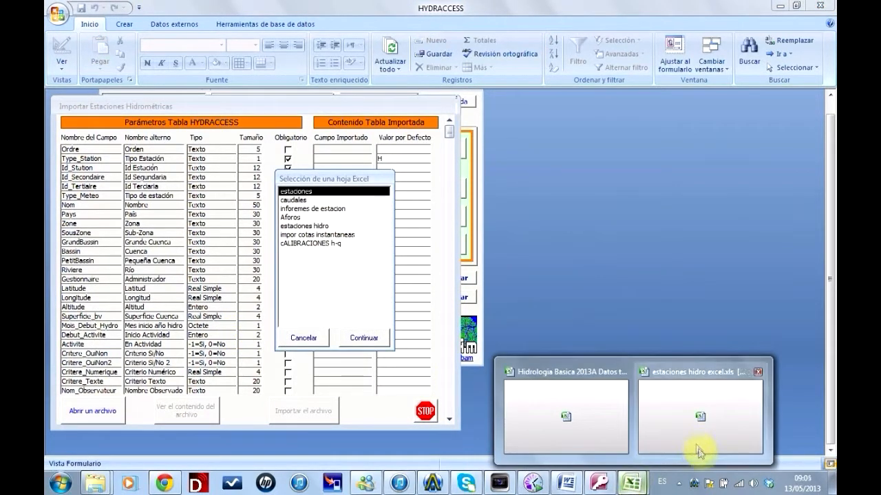
pyautogui.click(699, 448)
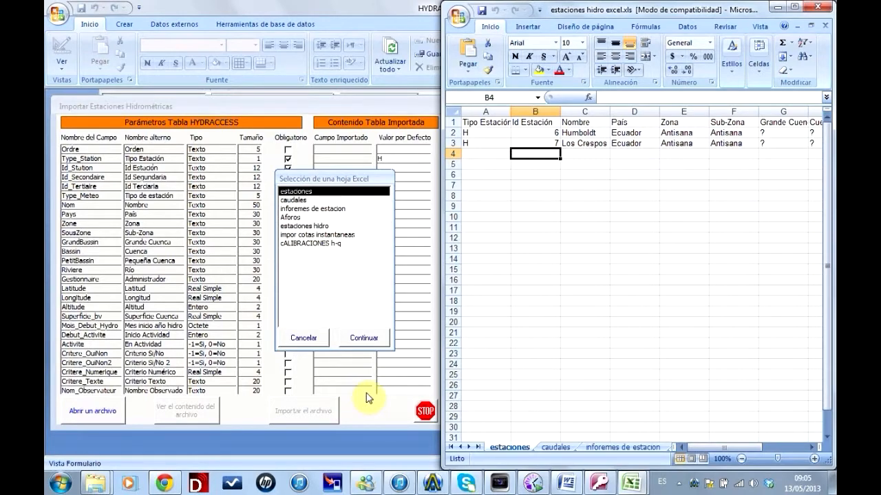
pyautogui.click(556, 448)
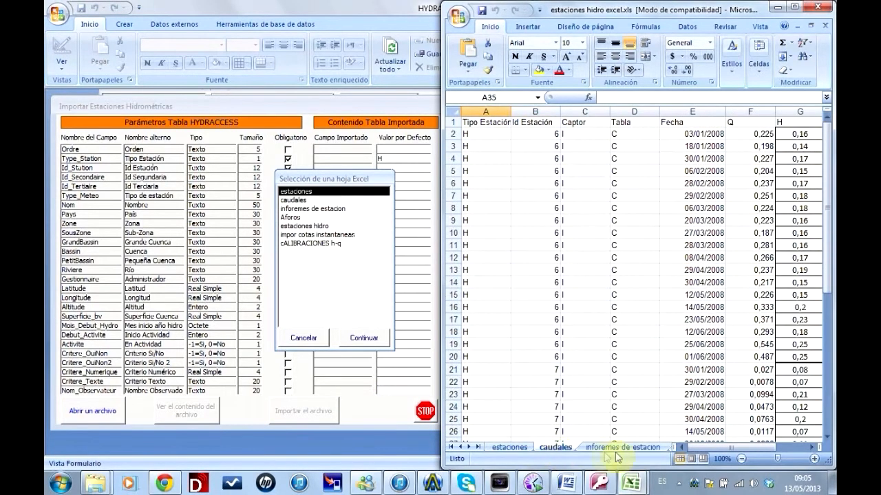
pyautogui.click(619, 448)
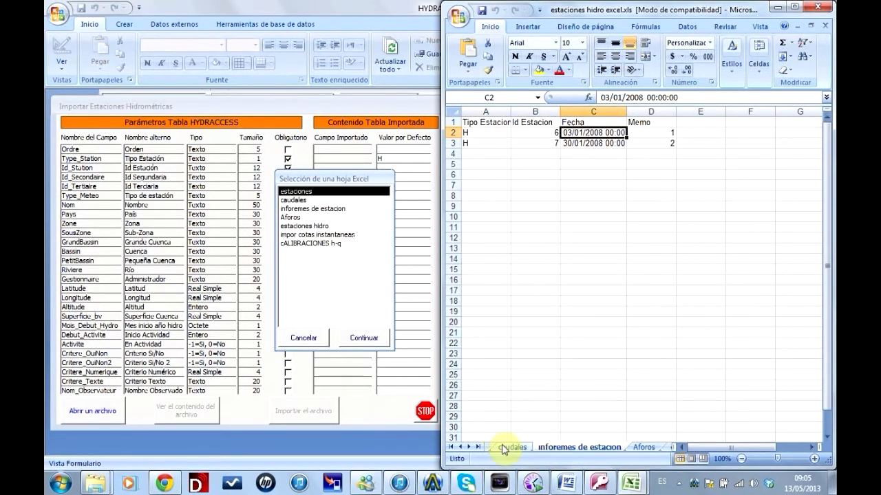
pyautogui.click(509, 448)
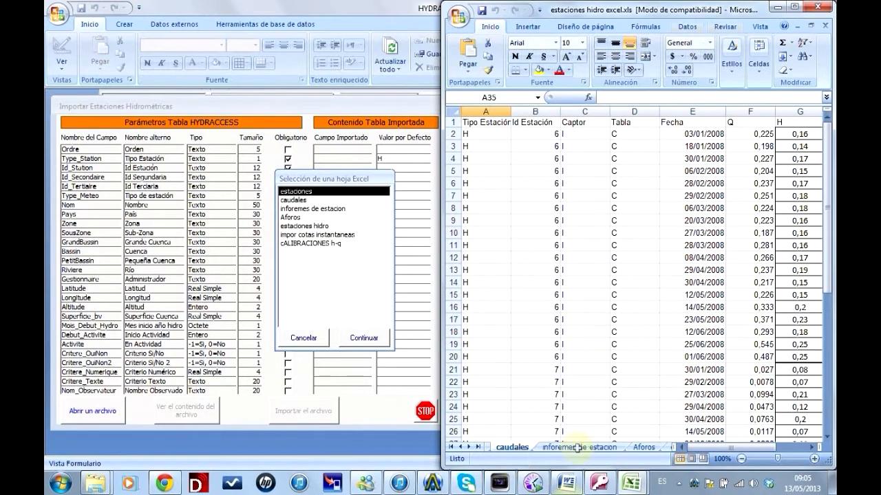
pyautogui.click(776, 6)
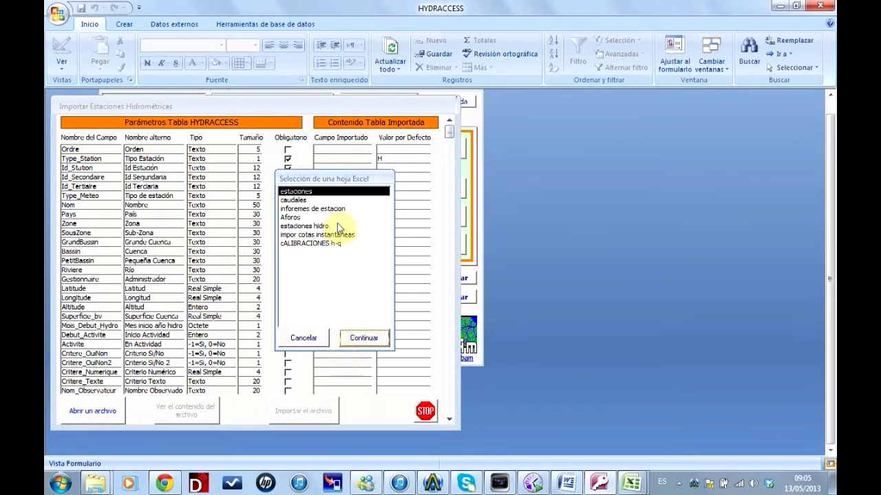
# Step: Choose the estaciones sheet as the source, import its hydrometric stations, and accept the import summary
pyautogui.click(364, 339)
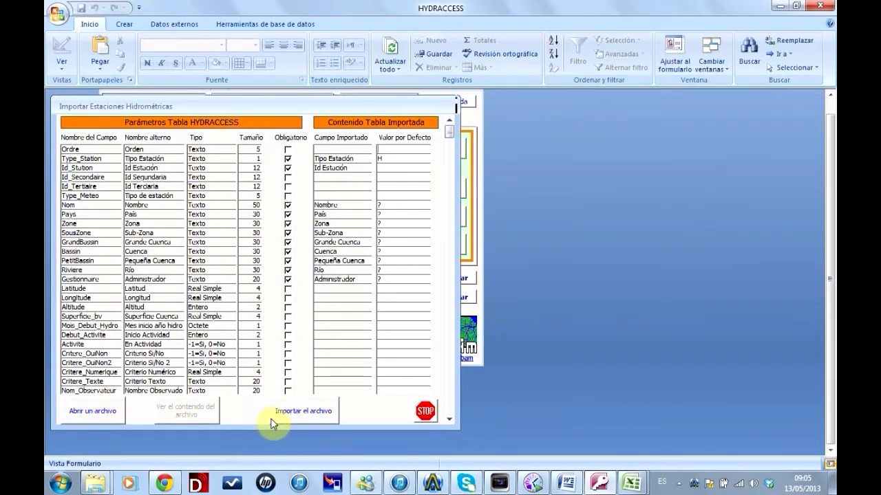
pyautogui.click(306, 412)
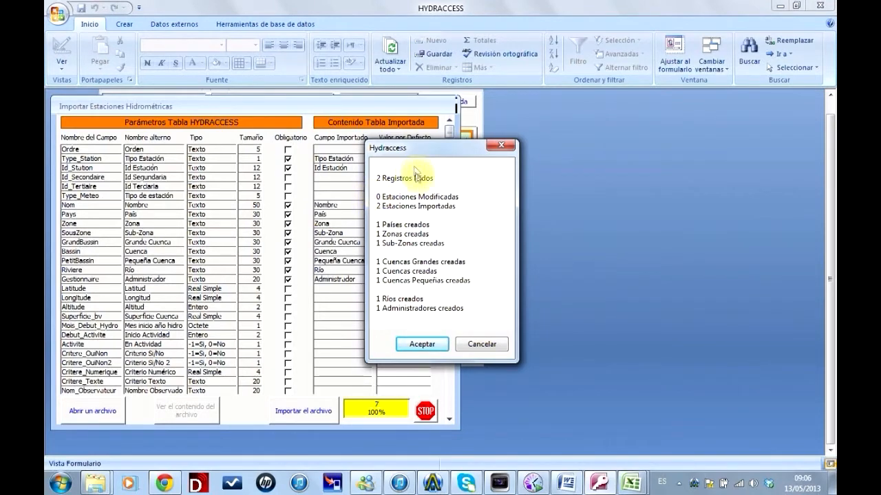
pyautogui.click(413, 345)
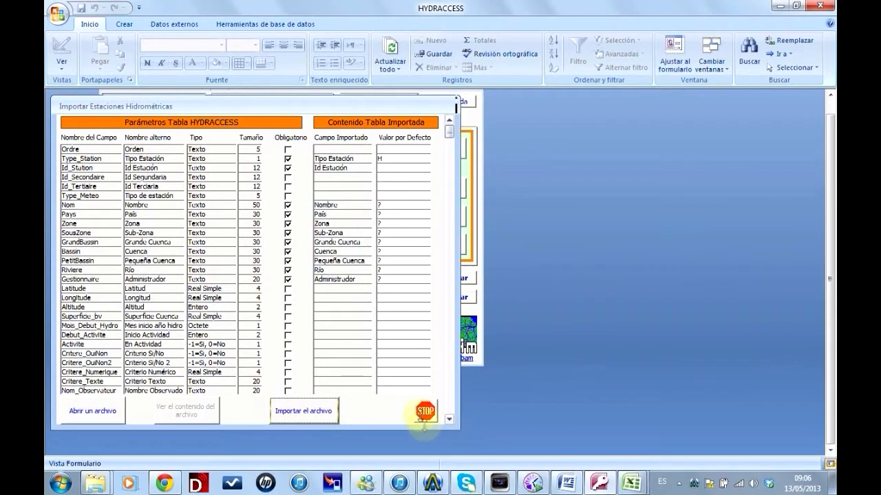
# Step: Close the hydrometric station import form and open the station editing form to check the imported stations
pyautogui.click(424, 413)
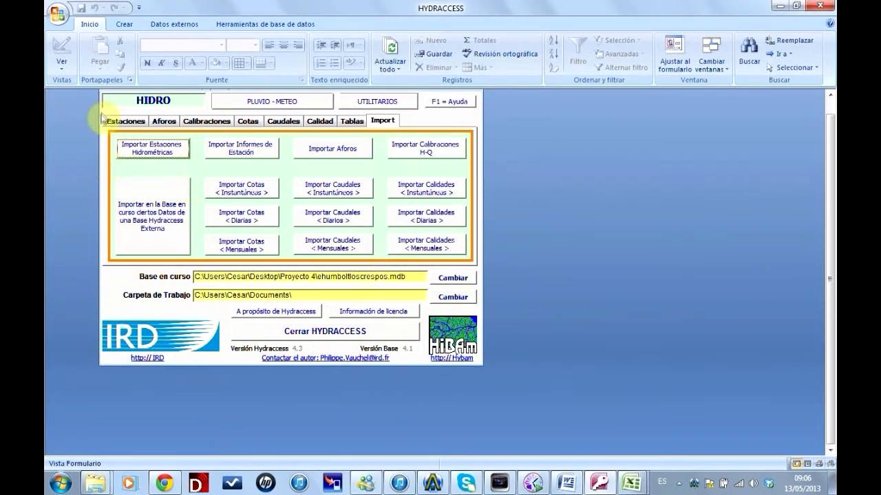
pyautogui.click(126, 122)
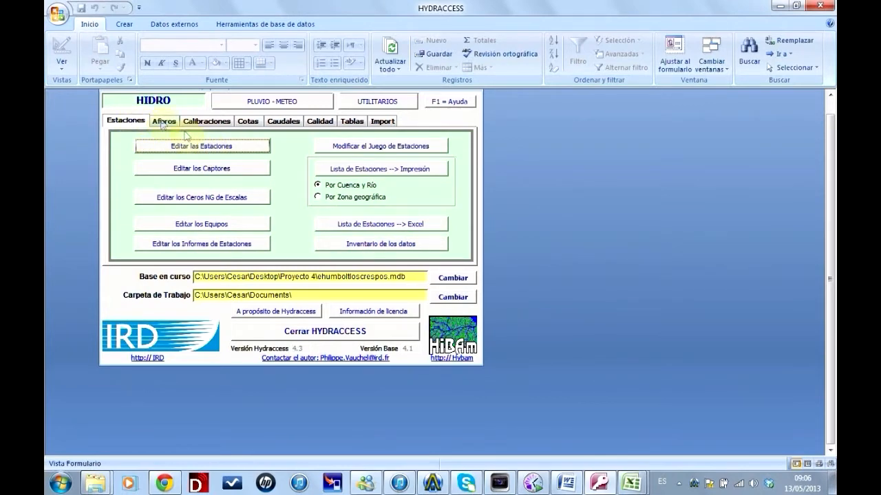
pyautogui.click(206, 145)
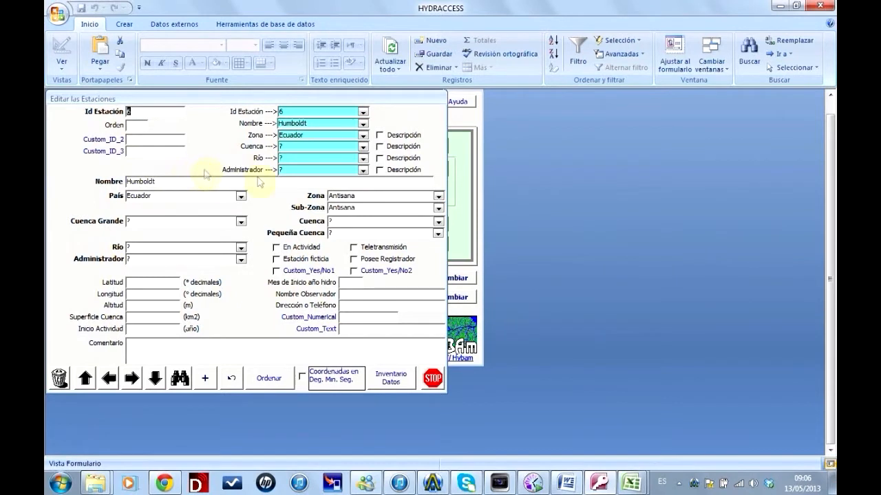
# Step: Check the imported station names in the station editing form's name list, and close the form
pyautogui.click(364, 126)
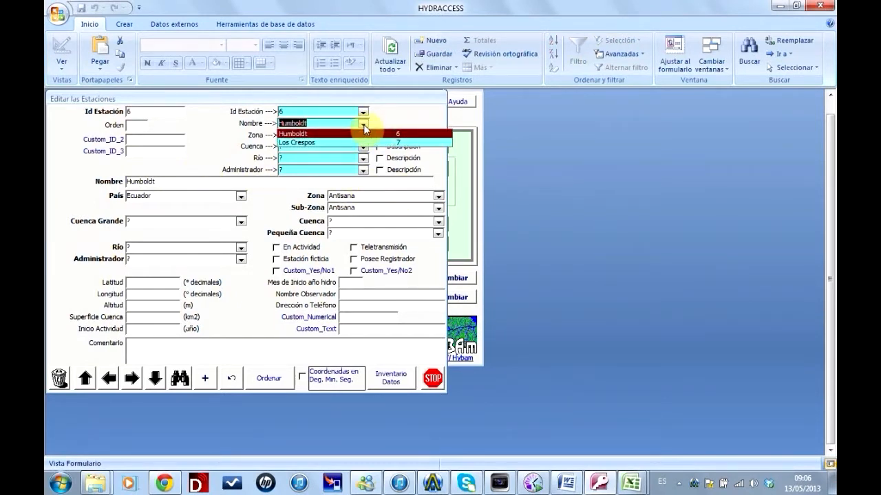
pyautogui.click(363, 132)
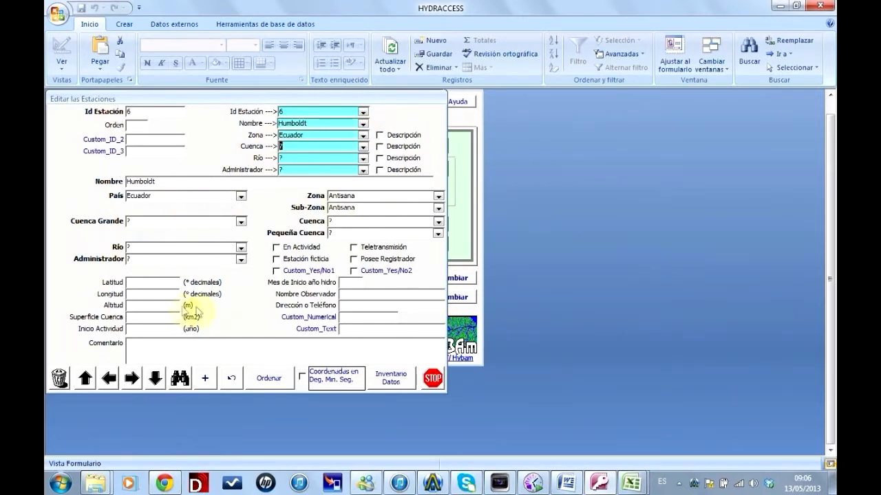
pyautogui.click(432, 377)
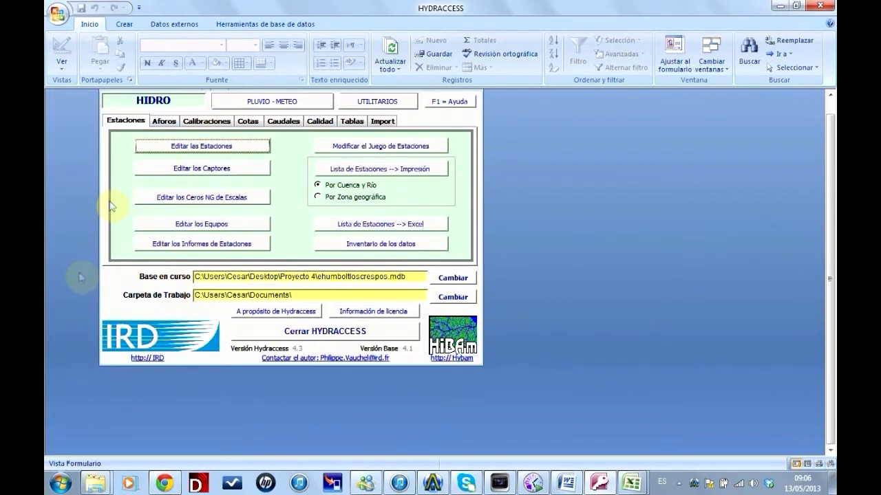
# Step: Open the form for importing station reports (Informes de Estación) and shift it away from the window's corner
pyautogui.click(378, 124)
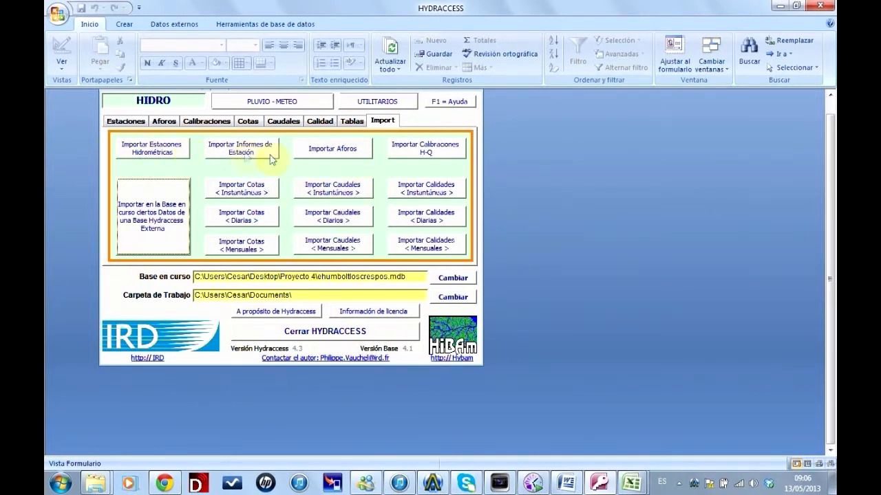
pyautogui.click(248, 155)
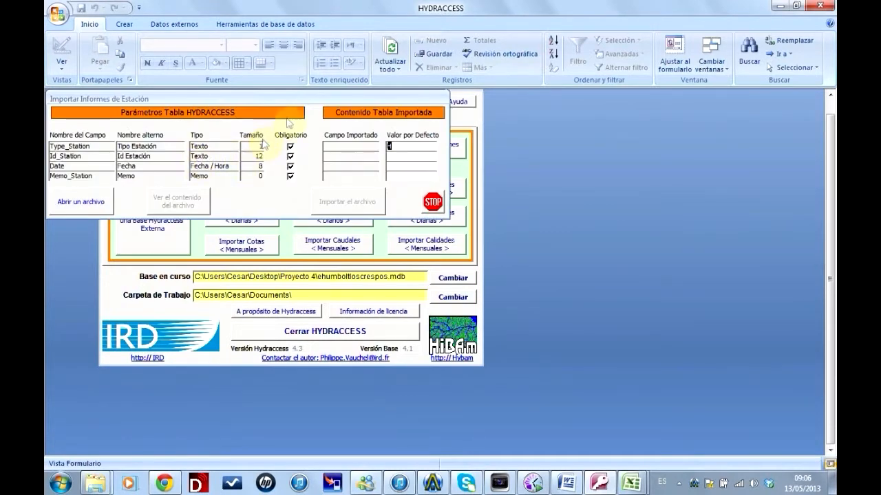
pyautogui.moveTo(314, 98); pyautogui.dragTo(333, 127)
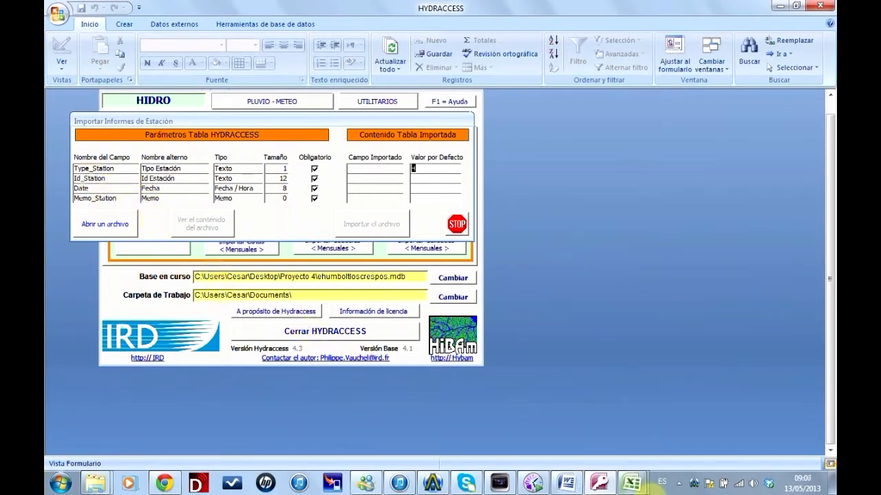
# Step: Switch to estaciones hidro excel.xls in Excel, show its inforemes de estacion sheet, and dock HYDRACCESS beside it
pyautogui.click(645, 492)
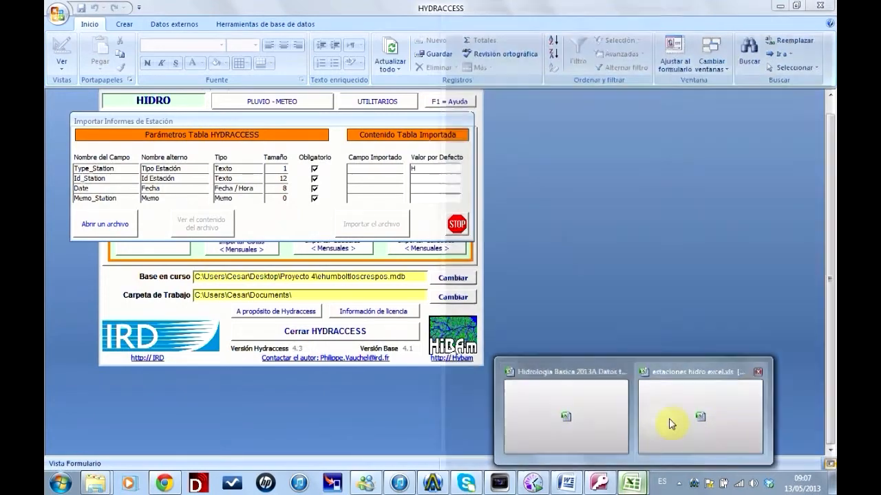
pyautogui.click(671, 424)
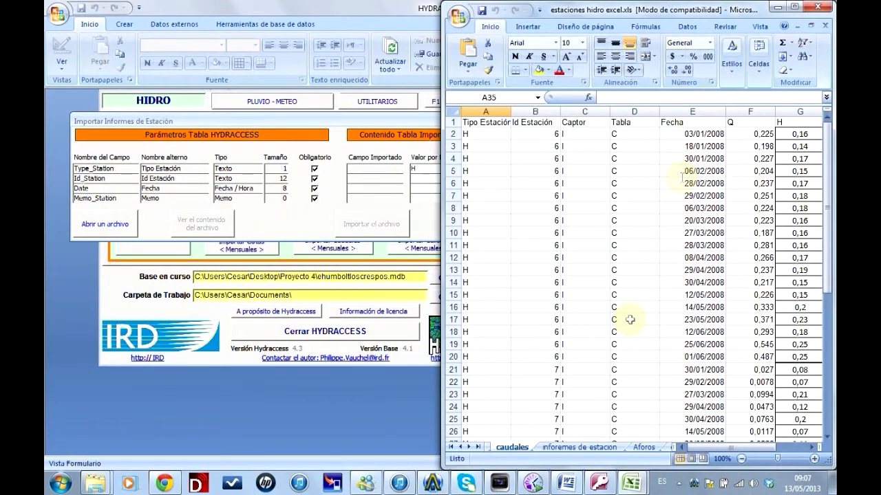
pyautogui.click(580, 447)
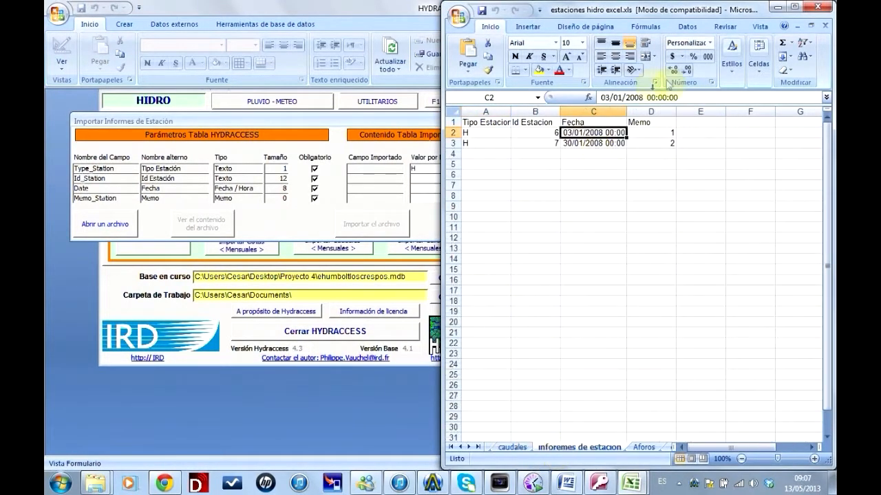
pyautogui.click(385, 14)
pyautogui.moveTo(385, 13); pyautogui.dragTo(45, 28)
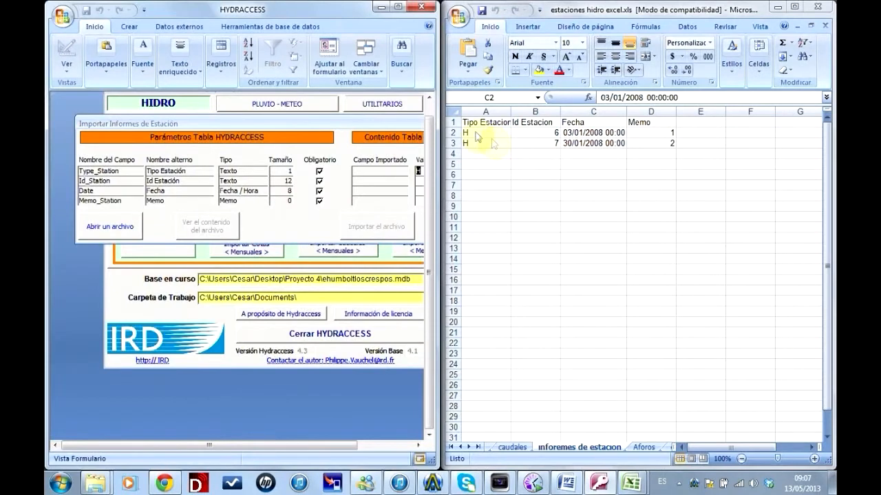
# Step: Examine the Tipo Estacion, Id Estacion, Fecha and Memo columns against the required fields of the station report import form
pyautogui.click(481, 127)
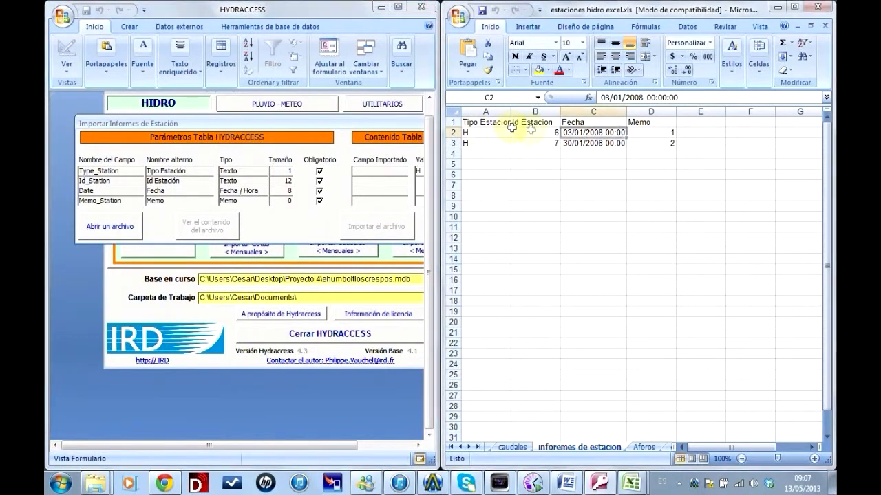
pyautogui.click(647, 125)
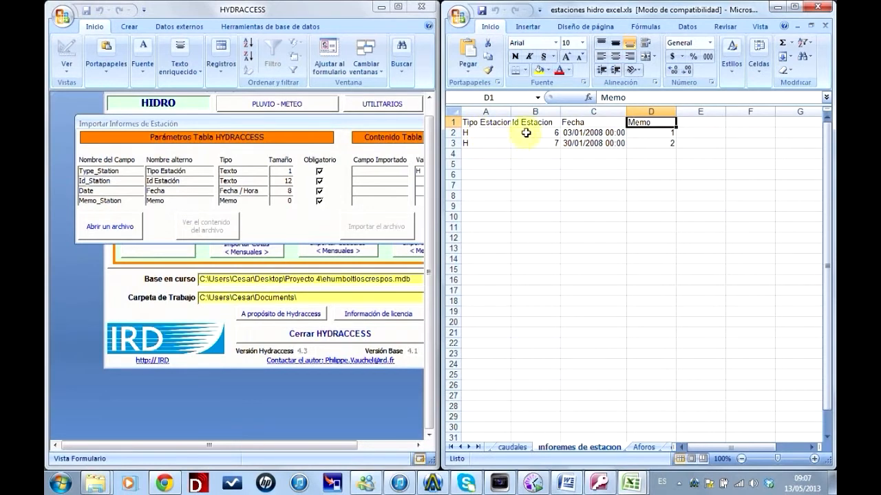
pyautogui.click(525, 132)
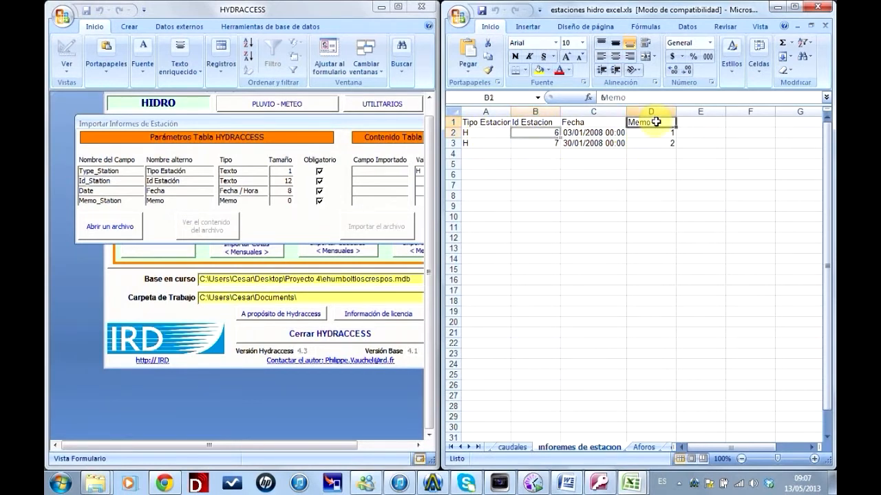
pyautogui.click(650, 175)
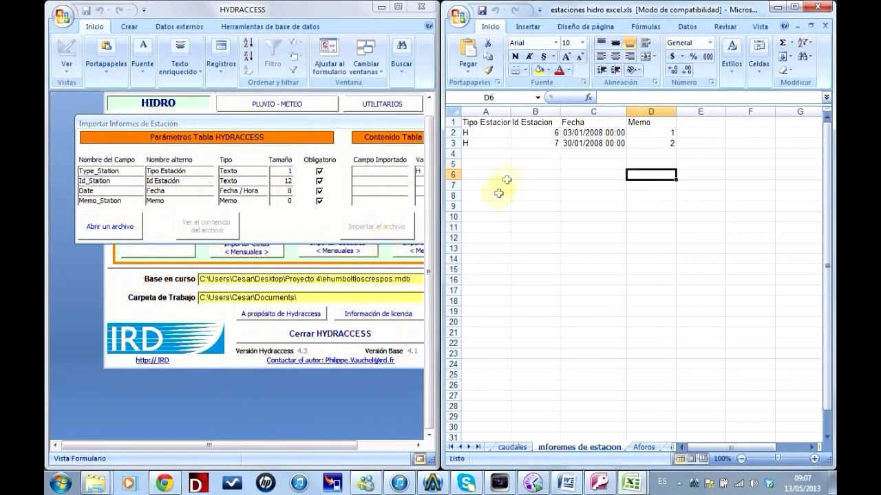
pyautogui.click(490, 153)
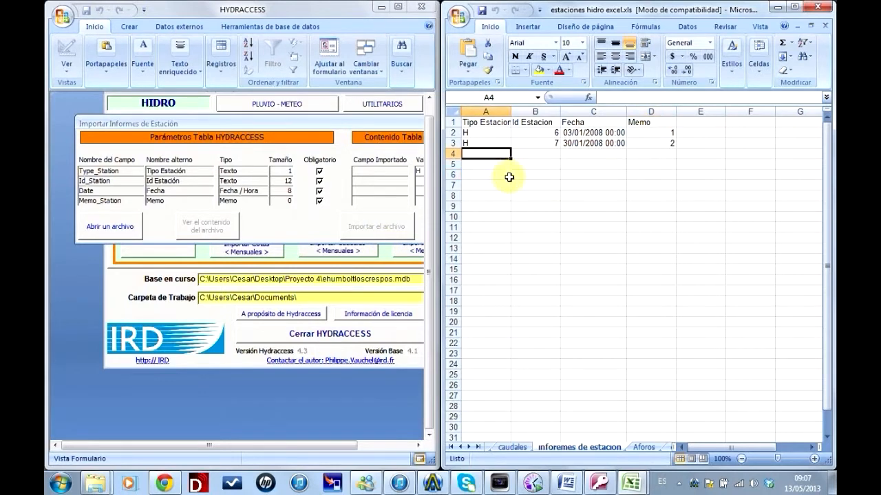
pyautogui.click(595, 124)
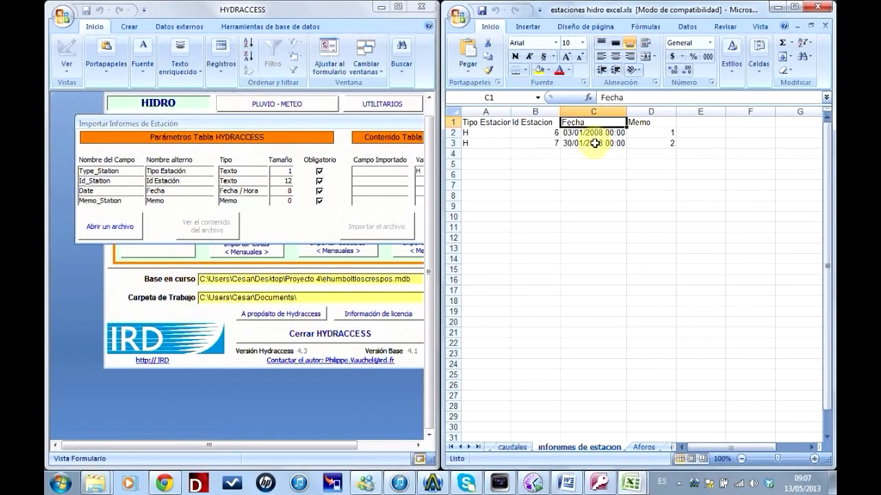
pyautogui.moveTo(600, 133); pyautogui.dragTo(595, 143)
pyautogui.click(593, 195)
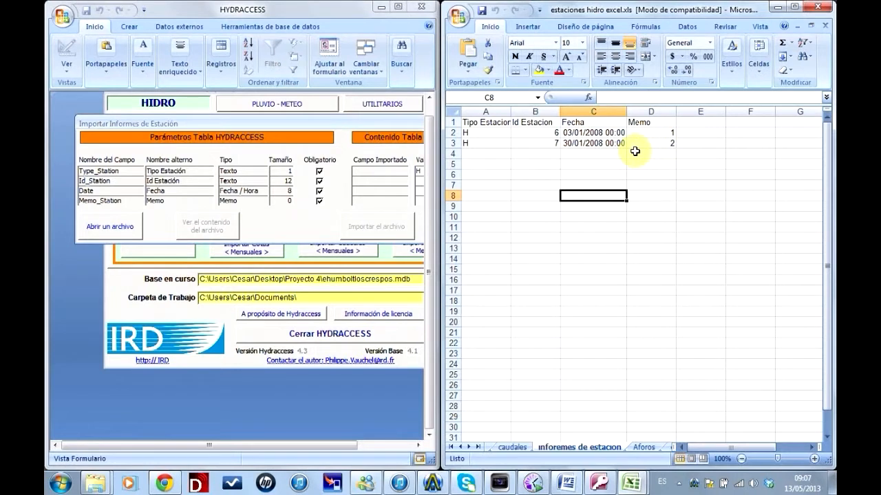
pyautogui.click(521, 215)
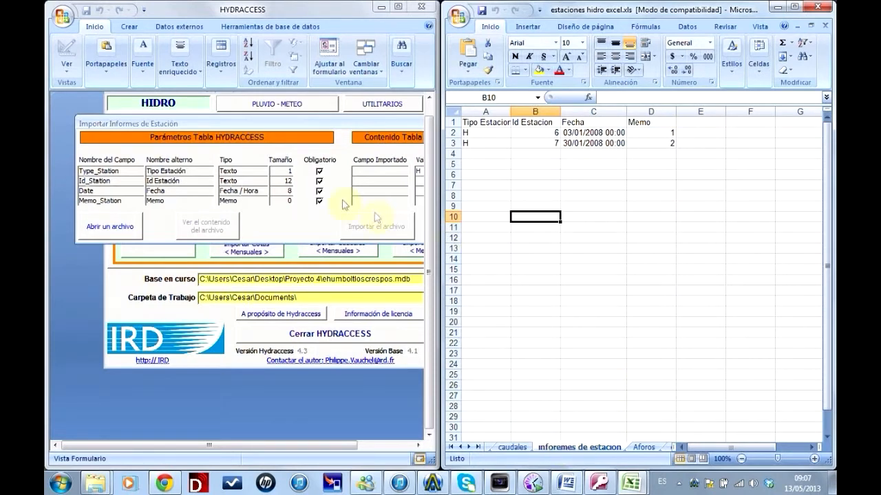
pyautogui.click(304, 220)
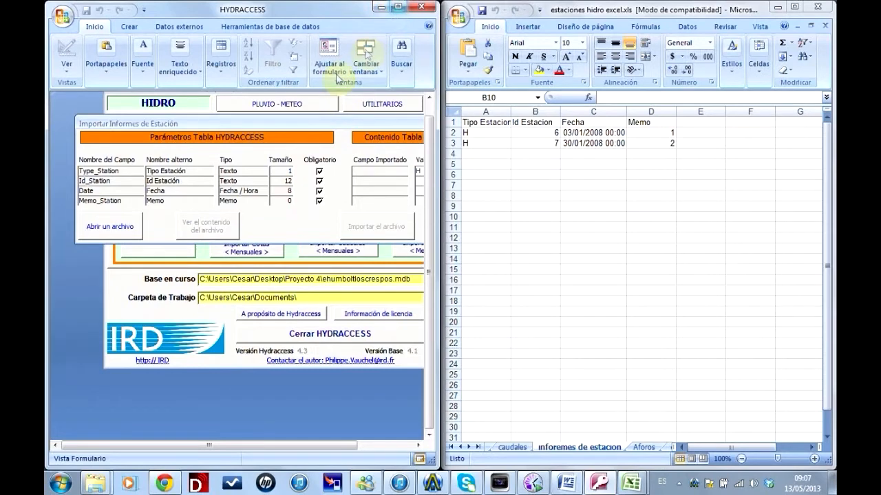
# Step: Open estaciones hidro excel.xls from the desktop's Proyecto 4 folder as the source file for the station reports
pyautogui.click(108, 231)
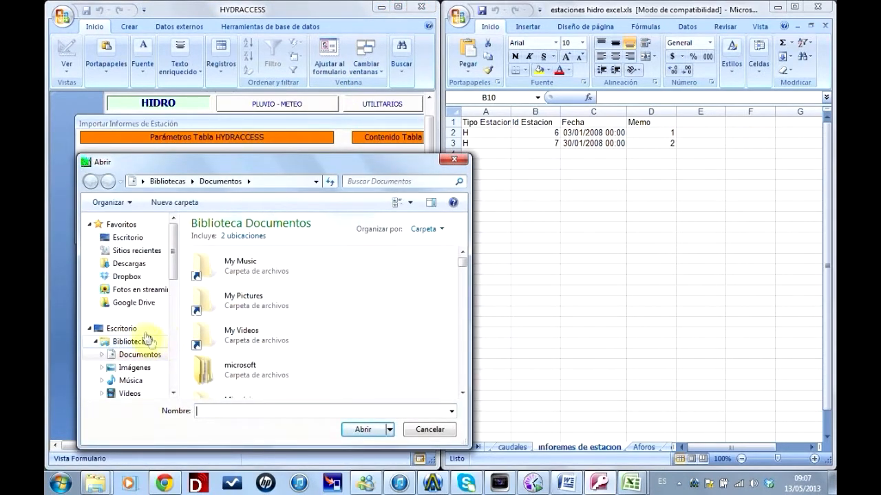
pyautogui.click(148, 329)
pyautogui.moveTo(464, 275); pyautogui.dragTo(349, 378)
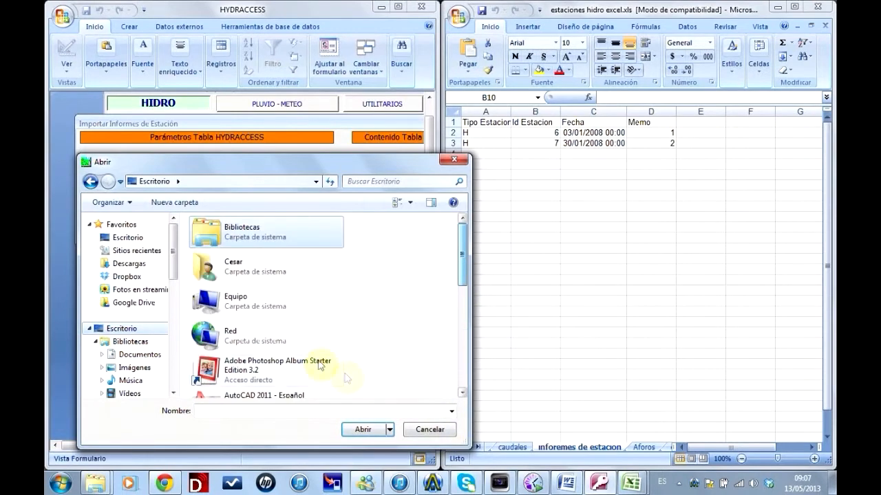
pyautogui.moveTo(465, 281); pyautogui.dragTo(457, 337)
pyautogui.click(262, 369)
pyautogui.doubleClick(262, 369)
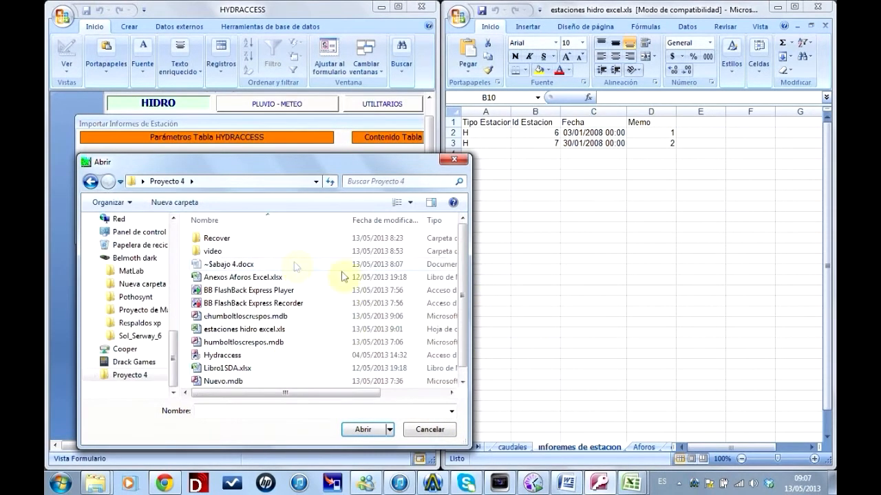
pyautogui.doubleClick(265, 329)
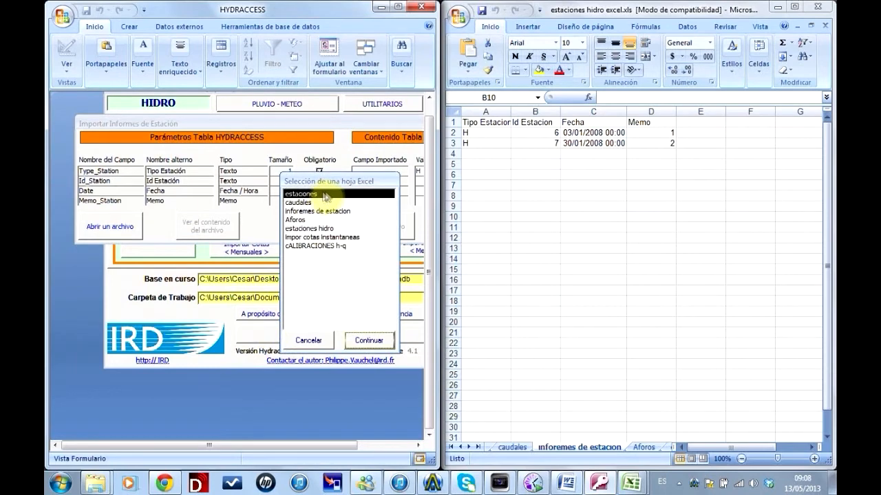
# Step: Choose the inforemes de estacion sheet as the source, import its station reports, and validate the imported data
pyautogui.click(320, 211)
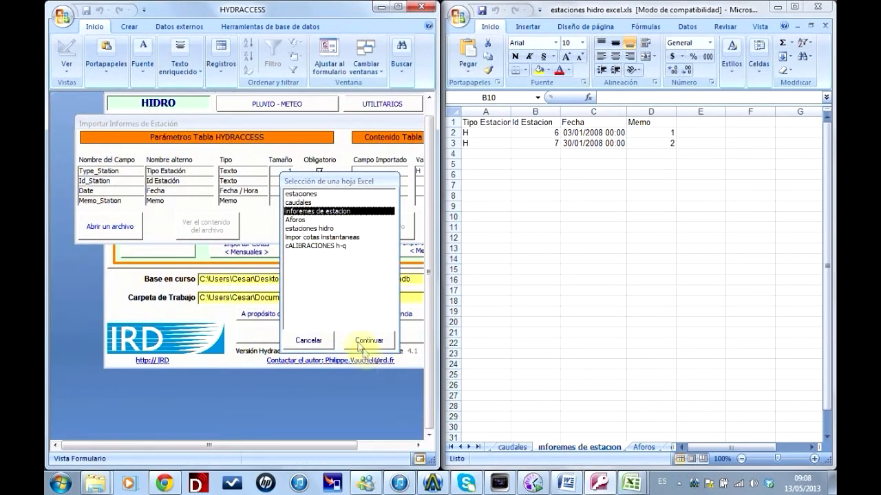
pyautogui.click(355, 342)
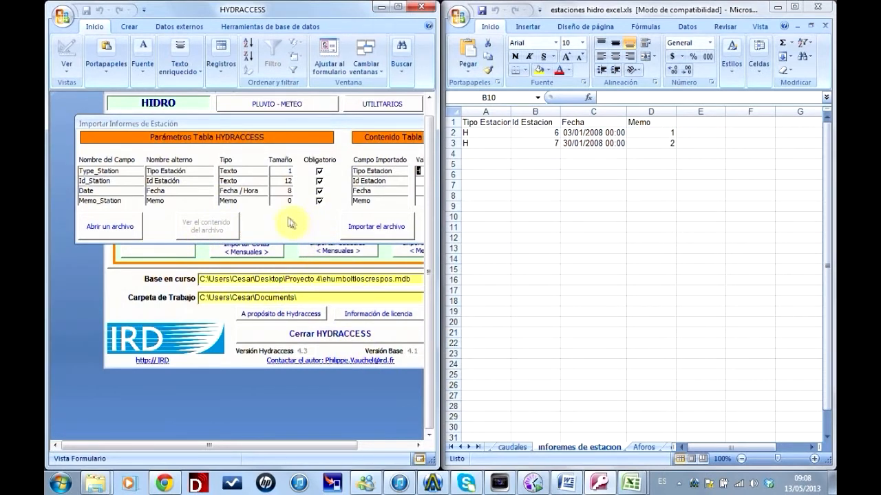
pyautogui.click(388, 227)
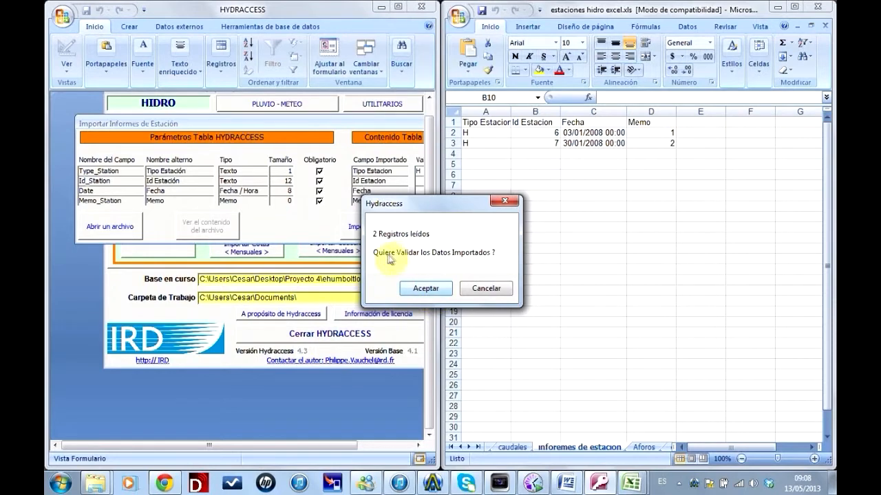
pyautogui.click(427, 289)
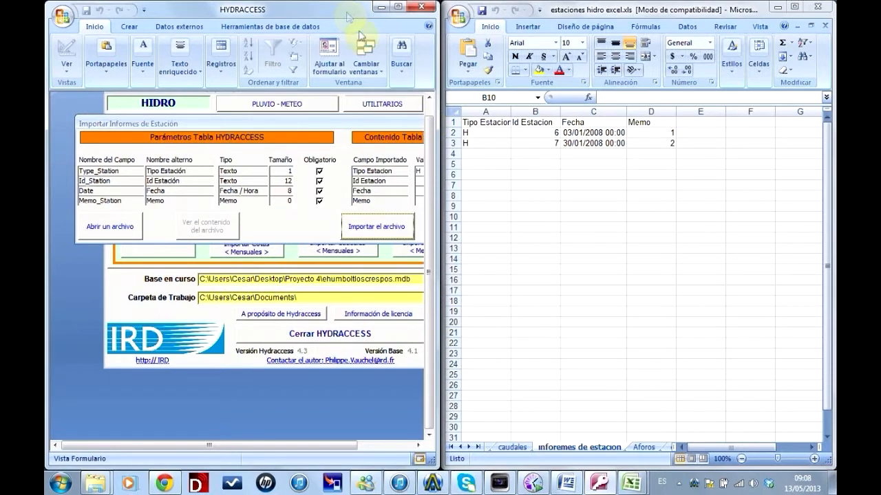
# Step: Close the station report import form and open the form for importing gaugings (Aforos)
pyautogui.moveTo(309, 444); pyautogui.dragTo(361, 446)
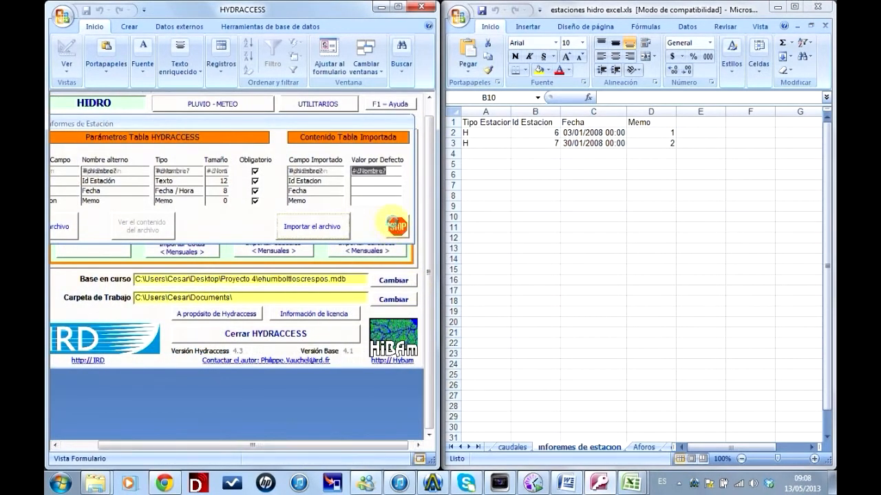
pyautogui.click(395, 225)
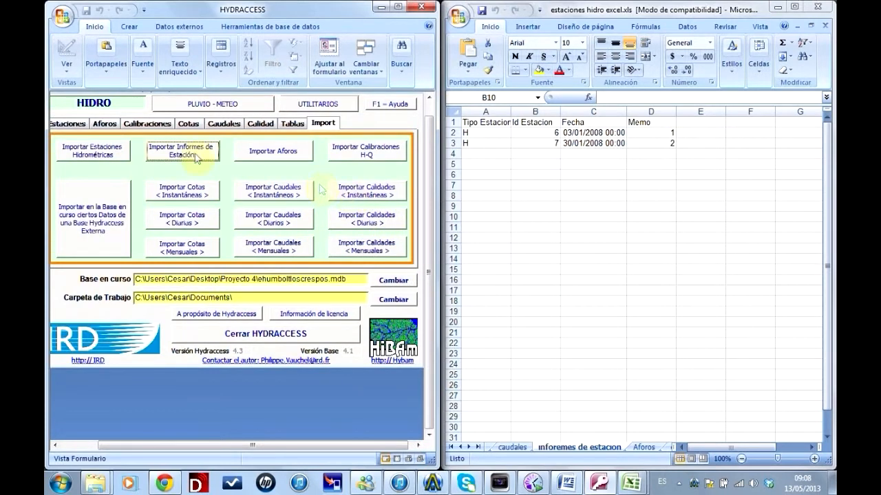
pyautogui.click(262, 156)
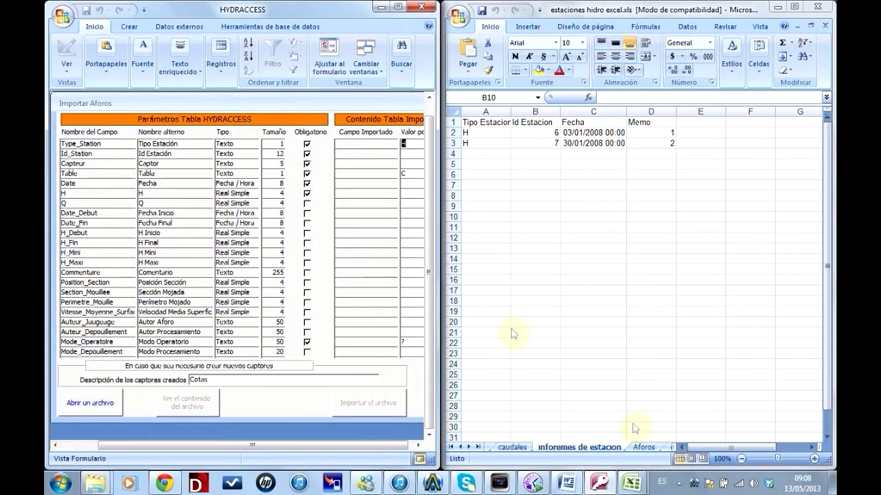
# Step: In the Excel workbook's Aforos sheet, examine the columns from Tipo Estación to Modo Operatorio against the gauging import form's required fields
pyautogui.click(640, 449)
pyautogui.click(642, 448)
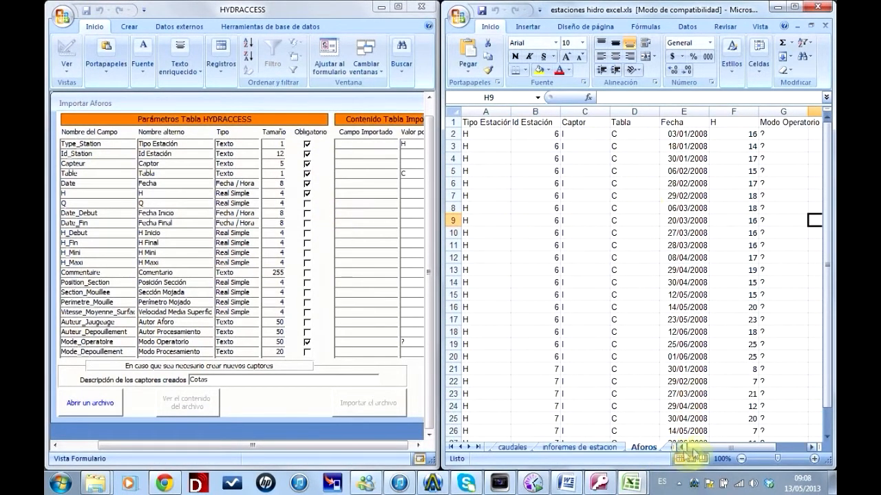
pyautogui.click(489, 125)
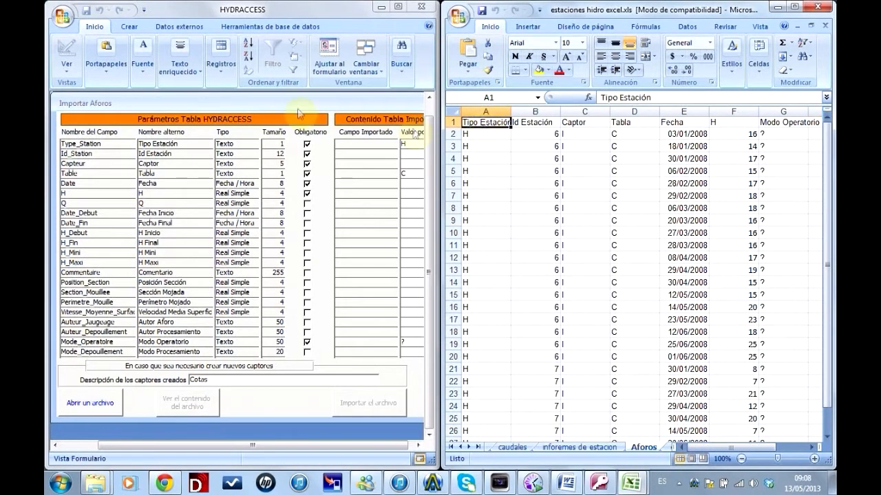
pyautogui.click(481, 135)
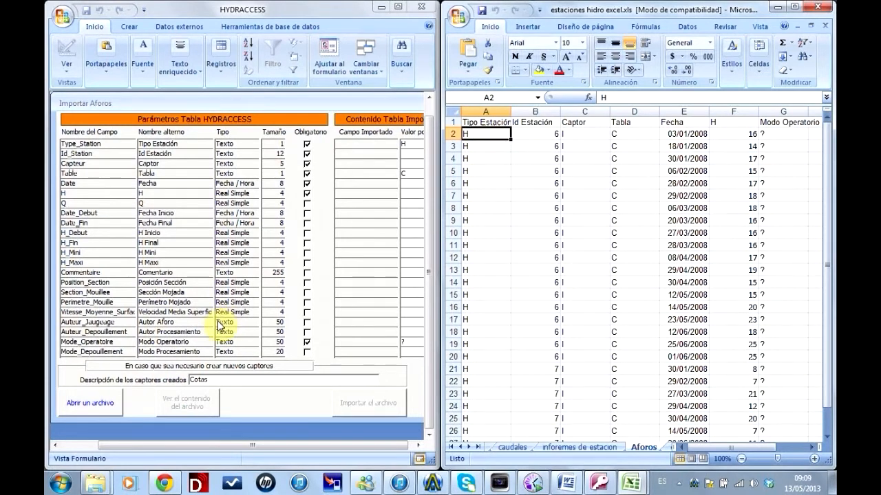
pyautogui.click(494, 124)
pyautogui.click(524, 125)
pyautogui.click(550, 136)
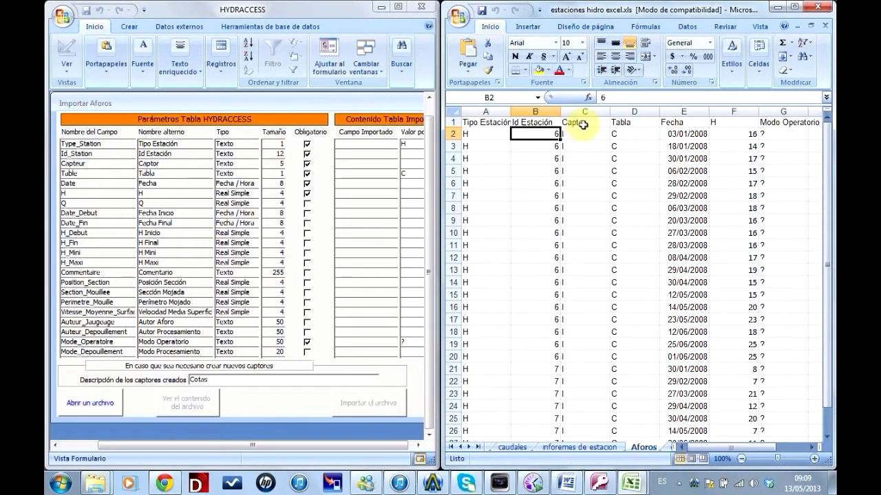
pyautogui.click(583, 124)
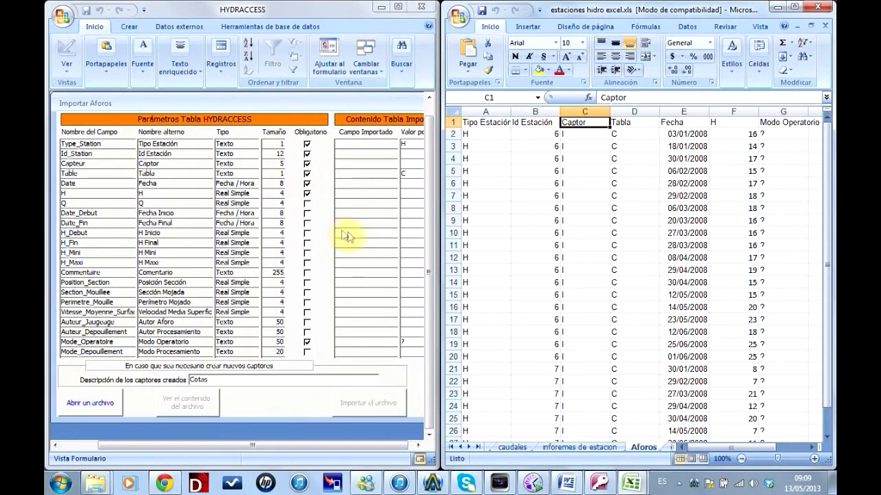
pyautogui.click(628, 122)
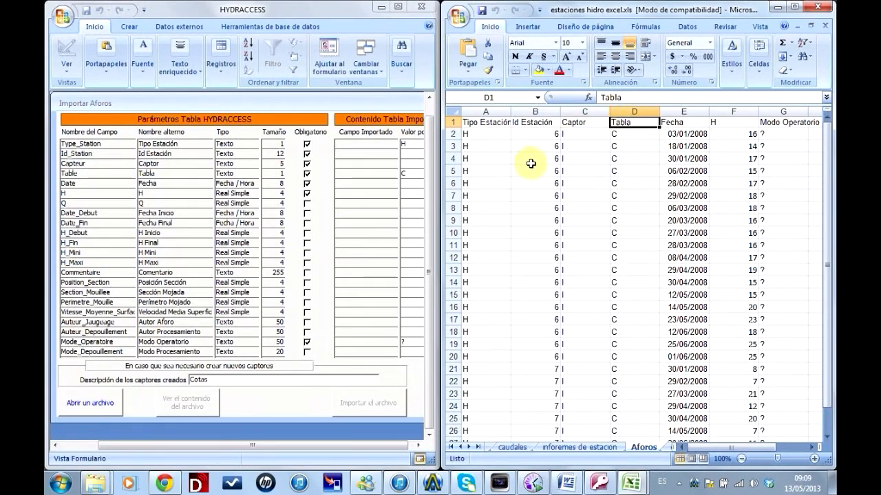
pyautogui.click(695, 125)
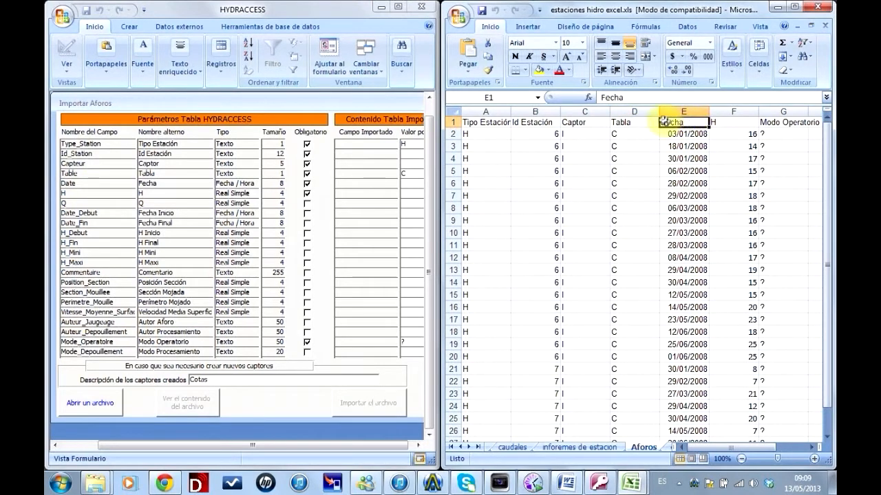
pyautogui.click(746, 125)
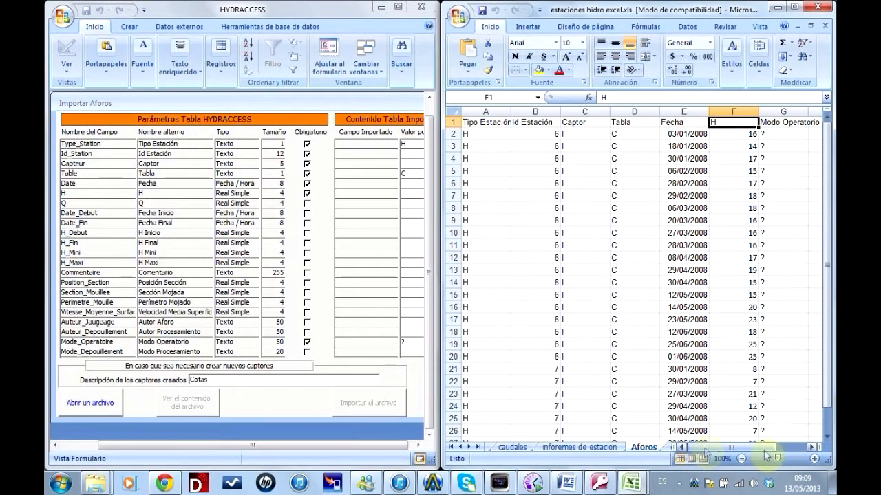
pyautogui.moveTo(731, 448); pyautogui.dragTo(759, 447)
pyautogui.click(684, 136)
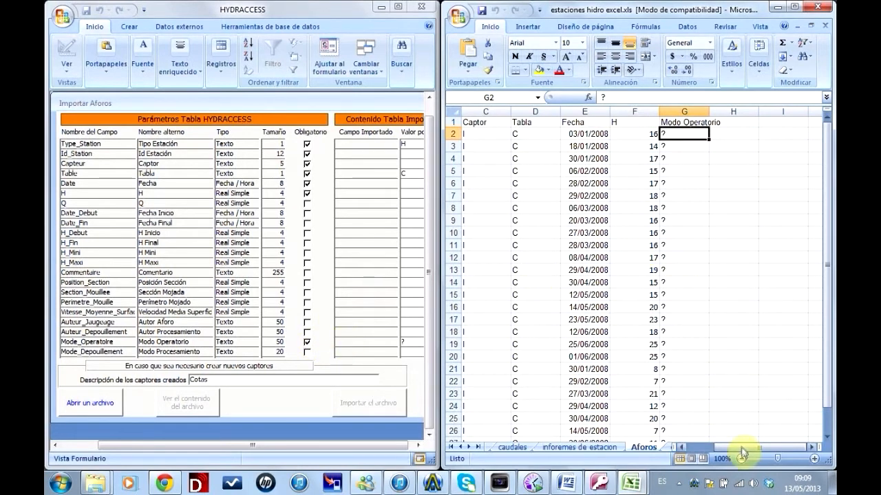
pyautogui.moveTo(742, 447); pyautogui.dragTo(715, 447)
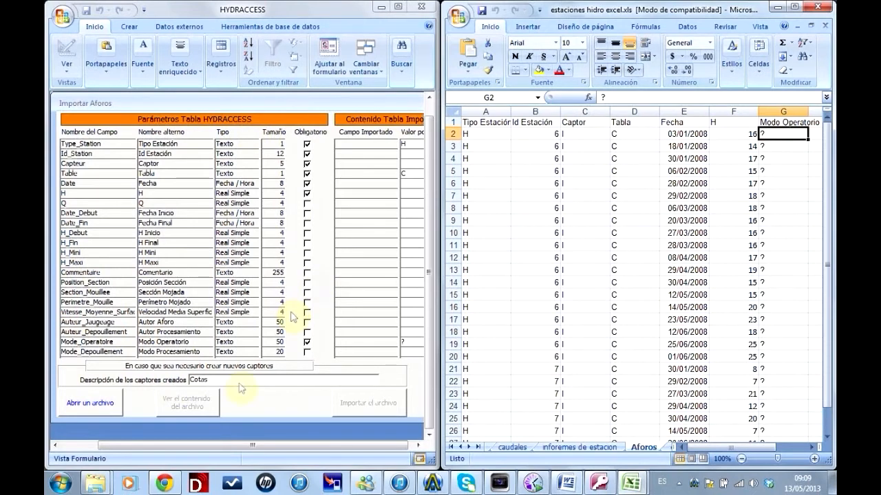
# Step: Open estaciones hidro excel.xls from the desktop's Proyecto 4 folder as the source file for the HYDRACCESS gauging import
pyautogui.click(112, 403)
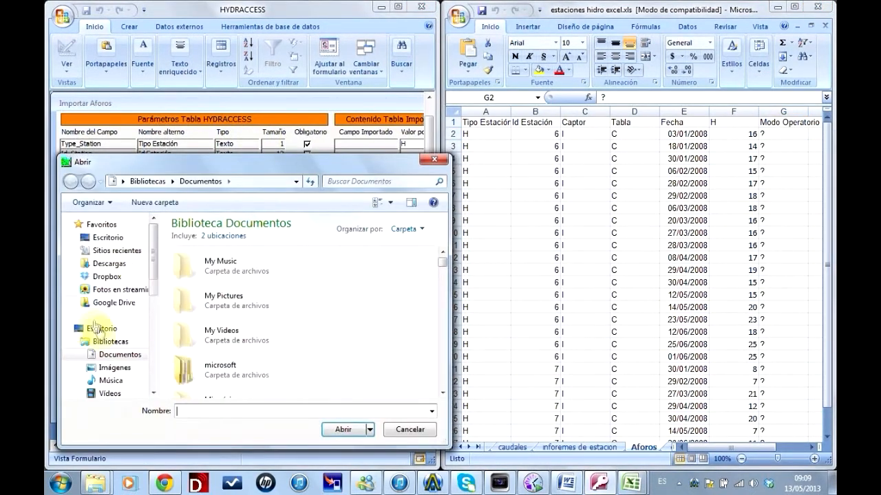
pyautogui.moveTo(154, 248); pyautogui.dragTo(157, 389)
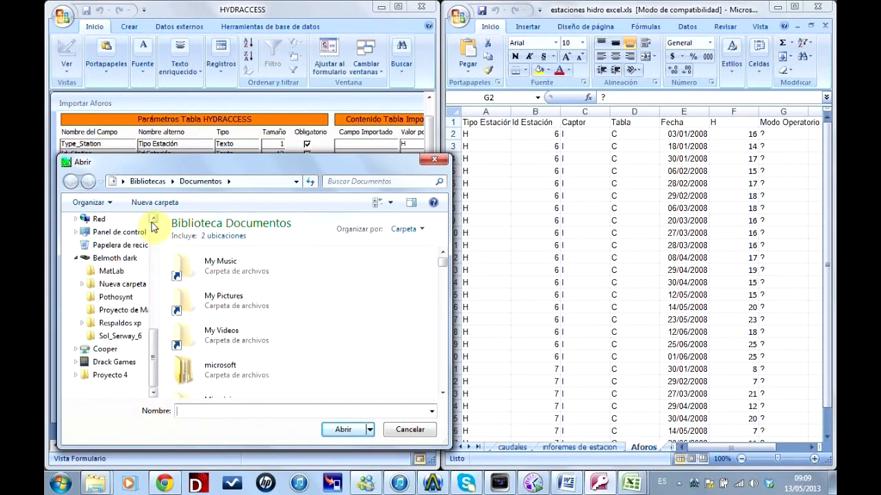
pyautogui.click(153, 219)
pyautogui.click(152, 220)
pyautogui.click(152, 219)
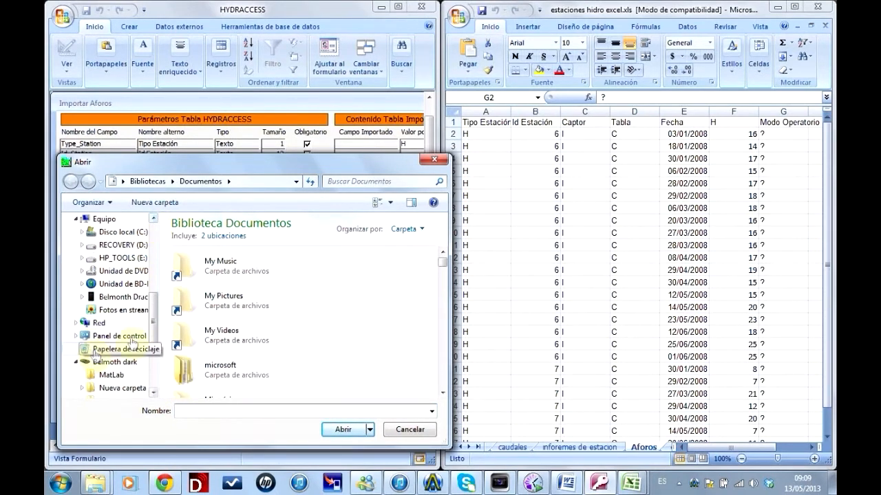
pyautogui.moveTo(155, 331); pyautogui.dragTo(153, 261)
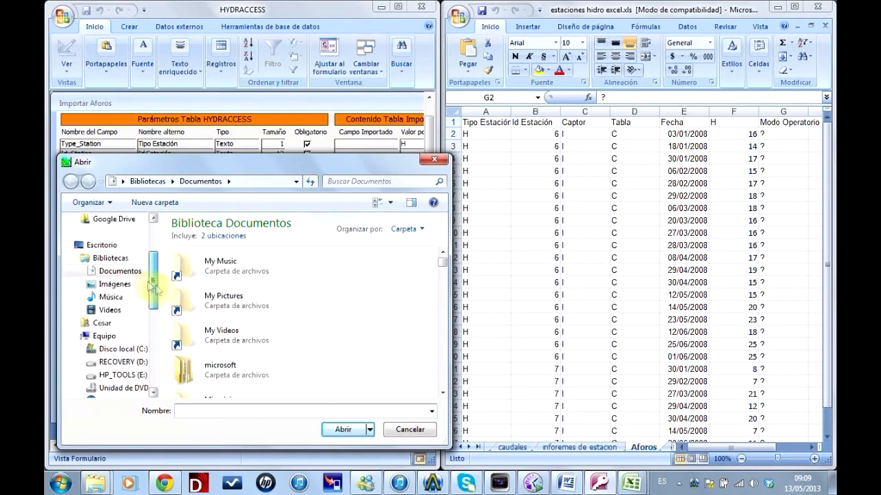
pyautogui.click(131, 245)
pyautogui.moveTo(442, 265)
pyautogui.mouseDown()
pyautogui.moveTo(436, 304)
pyautogui.moveTo(459, 416)
pyautogui.moveTo(454, 406)
pyautogui.mouseUp()
pyautogui.doubleClick(287, 352)
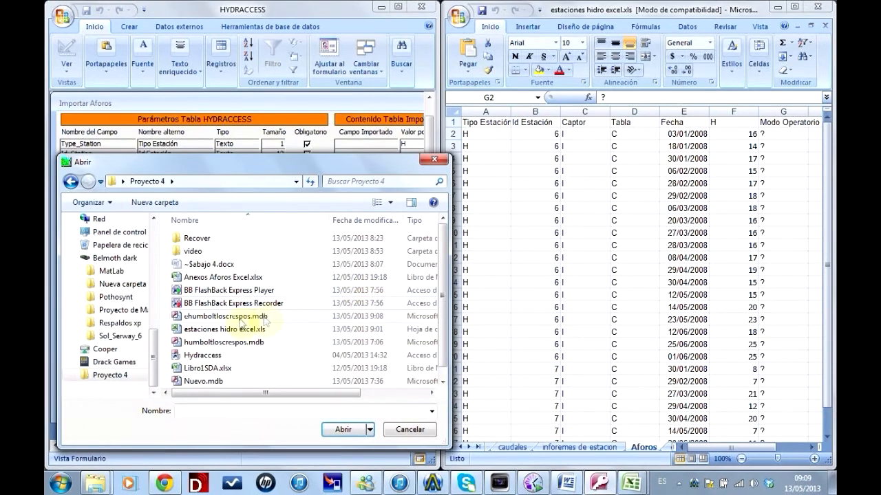
pyautogui.doubleClick(224, 331)
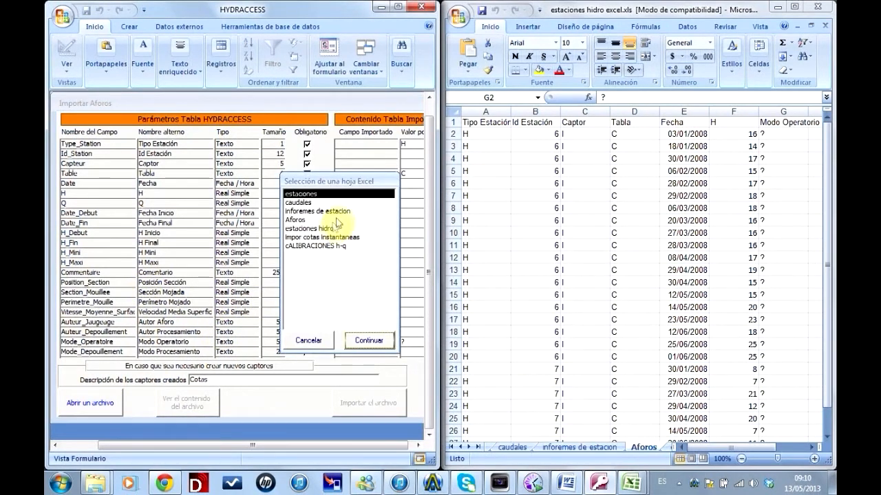
# Step: Choose the Aforos sheet as the source, import its gaugings, and validate the imported data
pyautogui.click(297, 219)
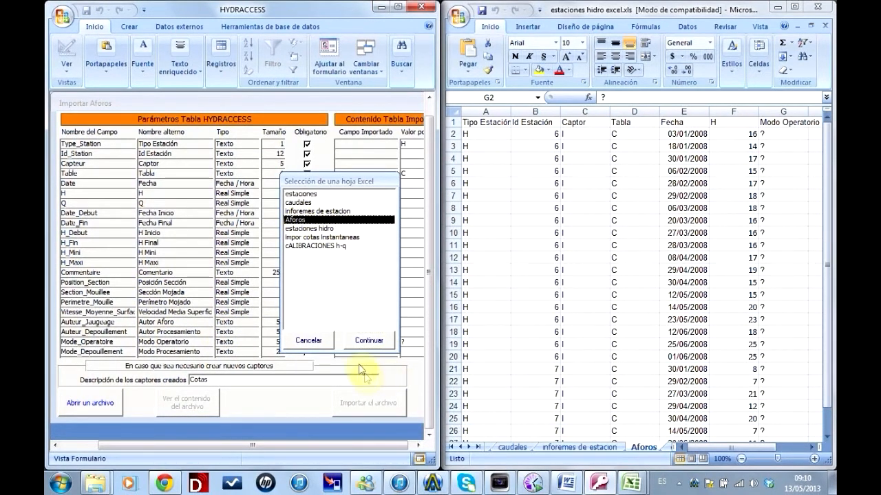
pyautogui.click(368, 339)
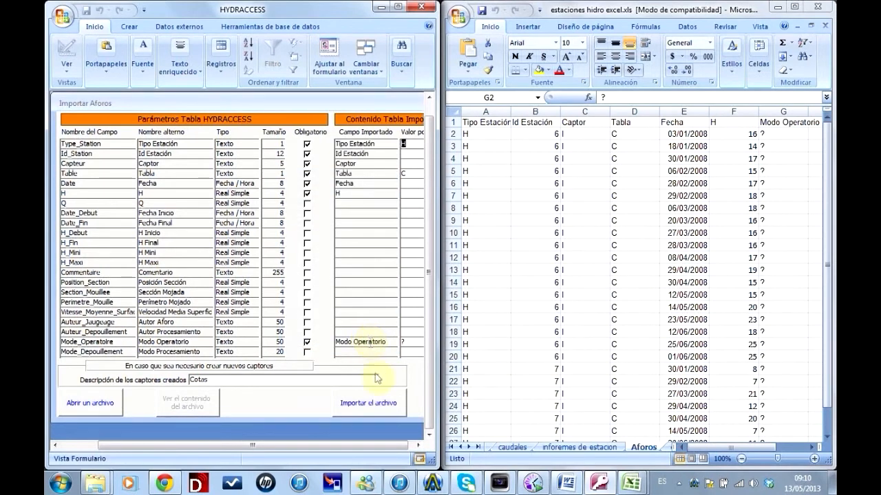
pyautogui.click(377, 404)
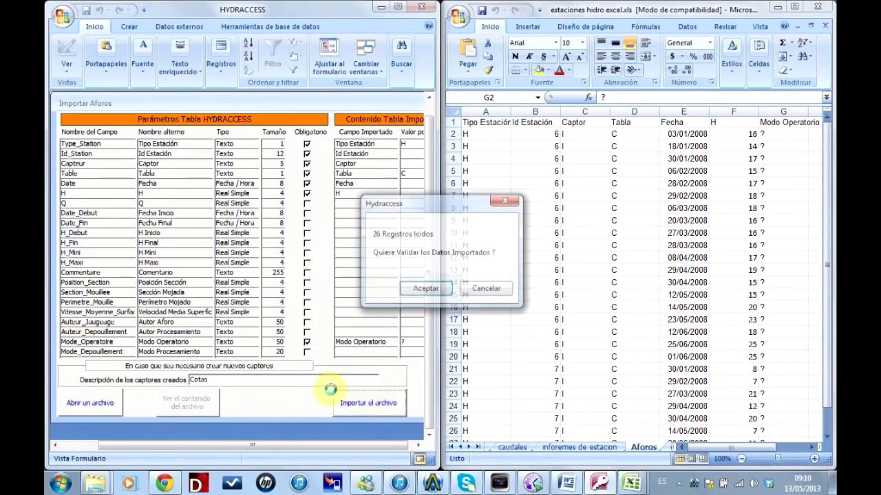
pyautogui.click(426, 290)
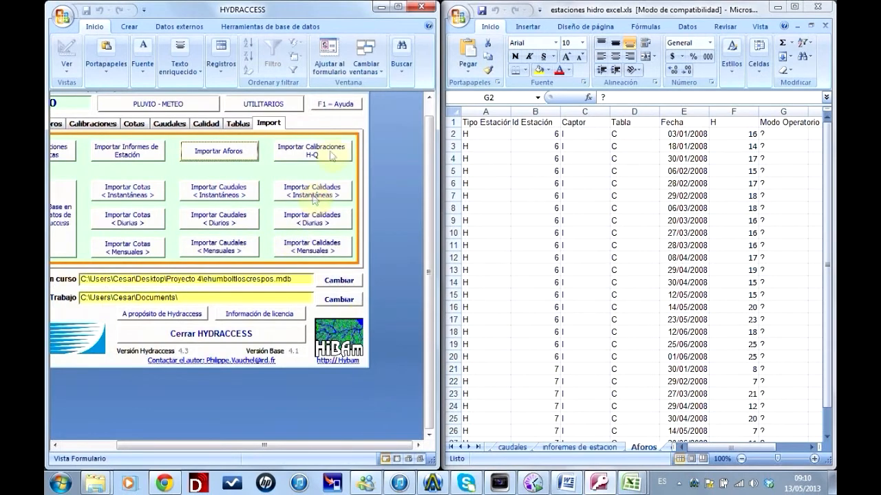
# Step: Open the import form for H-Q calibrations and display the cALIBRACIONES h-q sheet in the Excel workbook
pyautogui.click(306, 154)
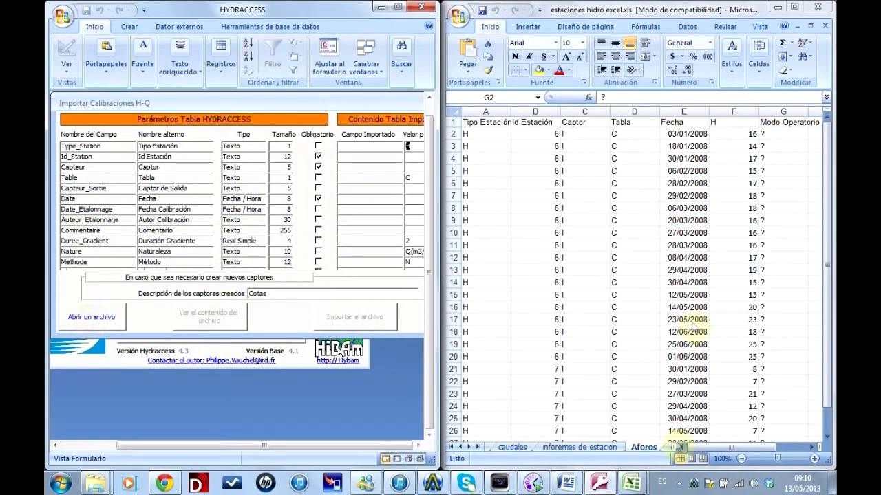
pyautogui.click(462, 447)
pyautogui.click(461, 448)
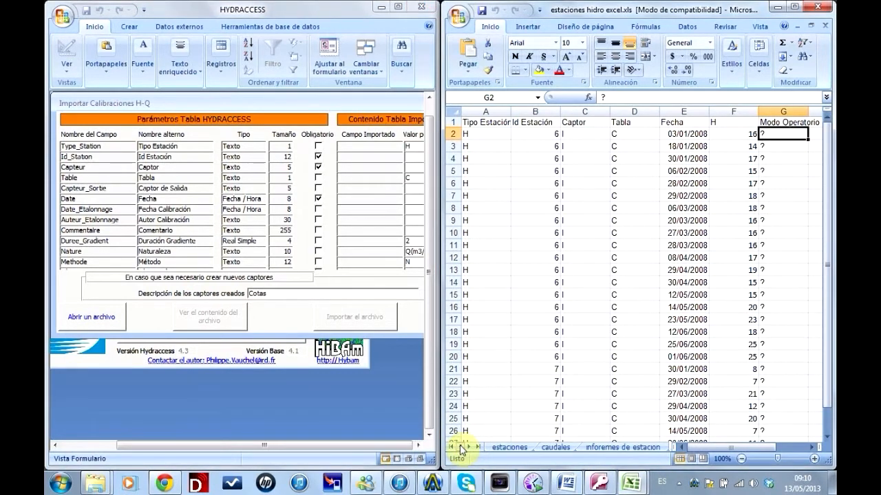
pyautogui.click(472, 448)
pyautogui.click(472, 448)
pyautogui.click(471, 447)
pyautogui.click(472, 447)
pyautogui.click(472, 448)
pyautogui.click(526, 447)
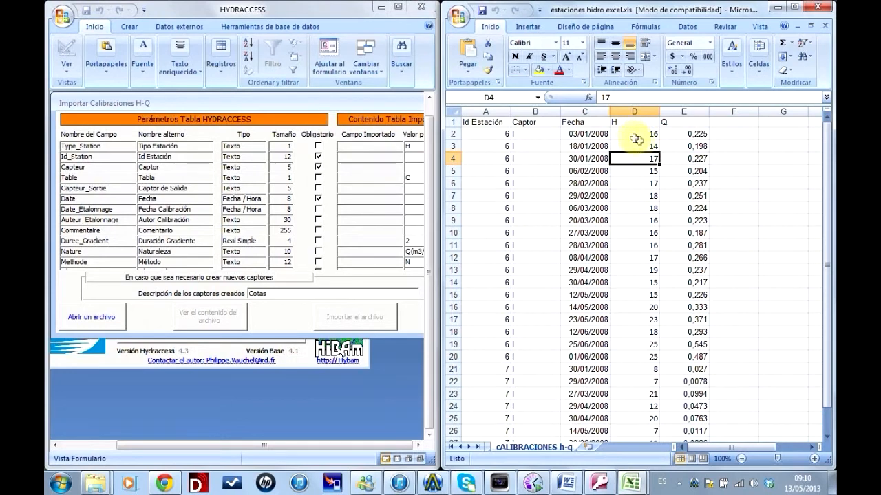
# Step: Examine the Id Estación, Captor, Fecha, H and Q columns against the required fields of the H-Q calibration import form
pyautogui.click(671, 134)
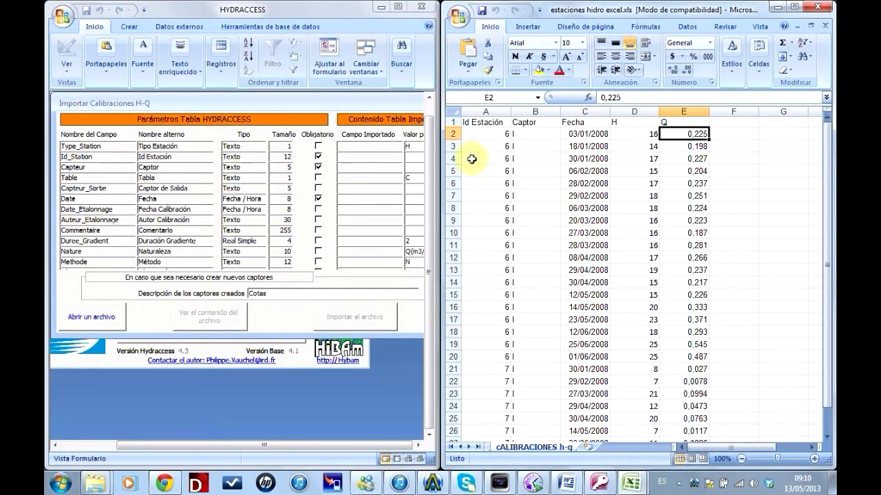
pyautogui.click(483, 146)
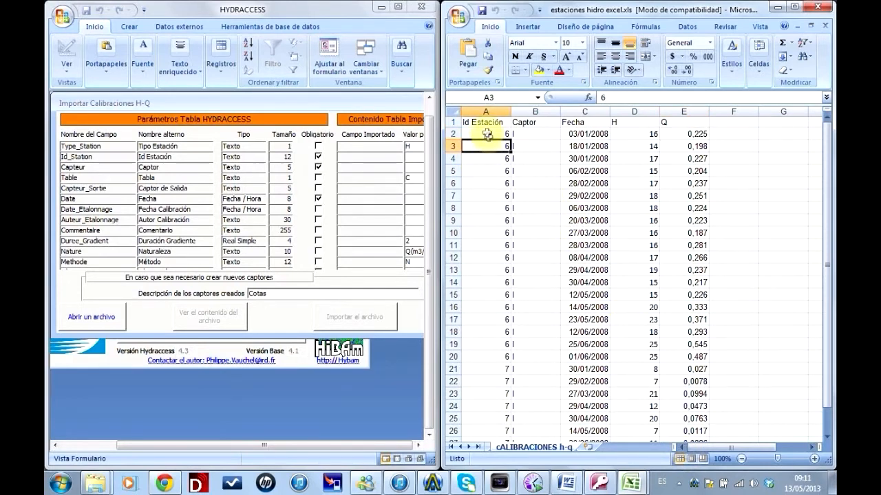
pyautogui.click(494, 125)
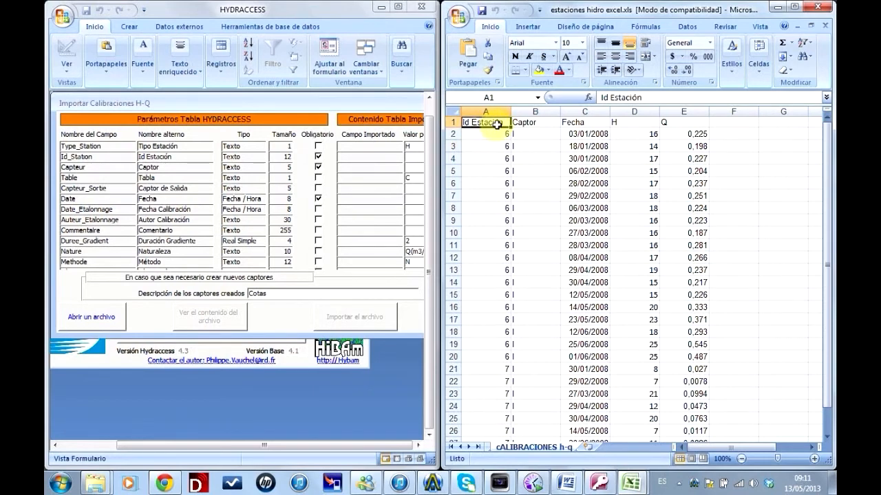
pyautogui.click(540, 137)
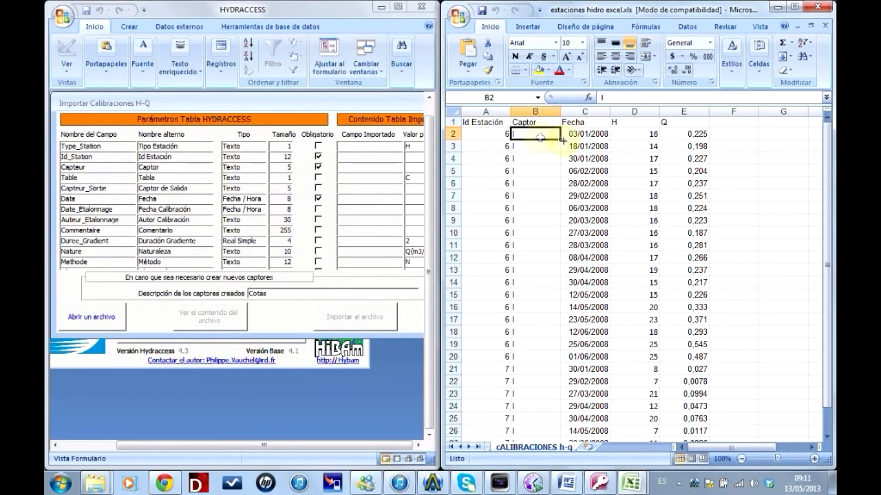
pyautogui.click(569, 137)
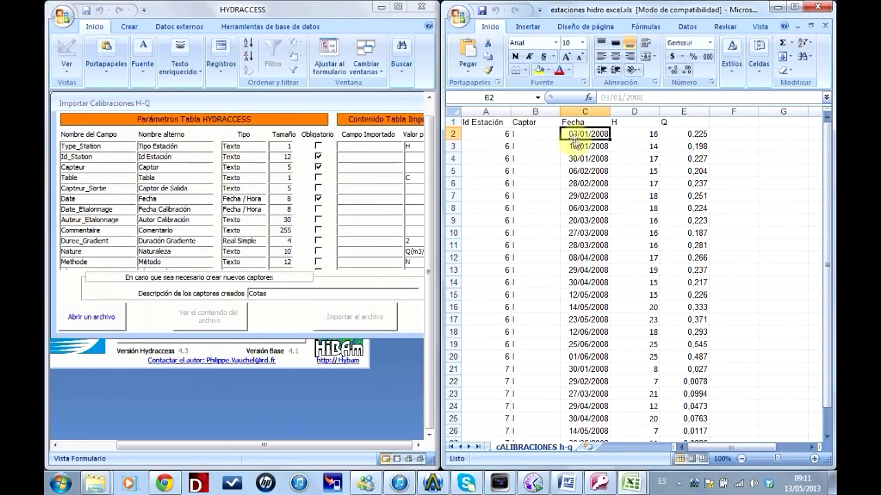
pyautogui.click(629, 136)
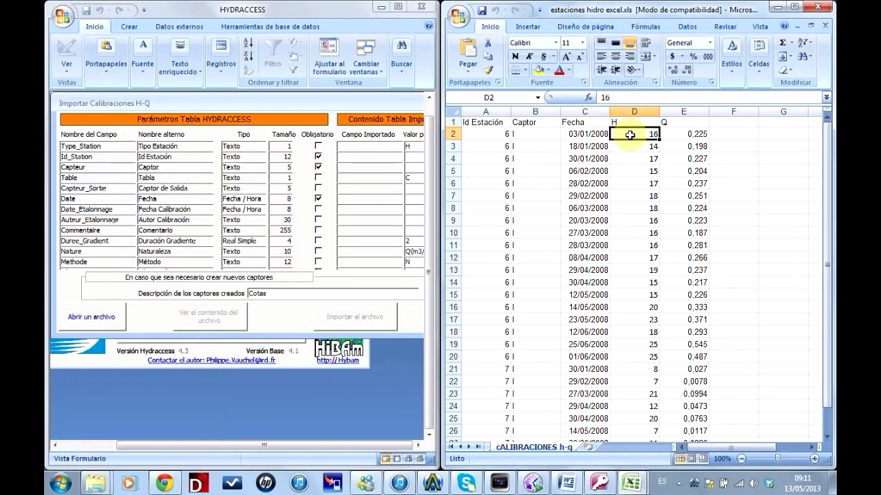
pyautogui.click(666, 134)
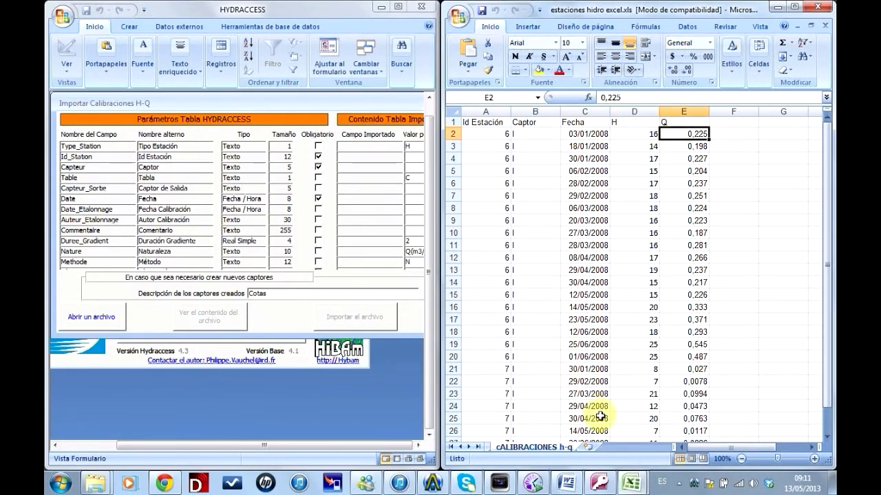
# Step: Load the cALIBRACIONES h-q sheet of estaciones hidro excel.xls from the desktop's Proyecto 4 folder as the HYDRACCESS calibration import source
pyautogui.click(115, 316)
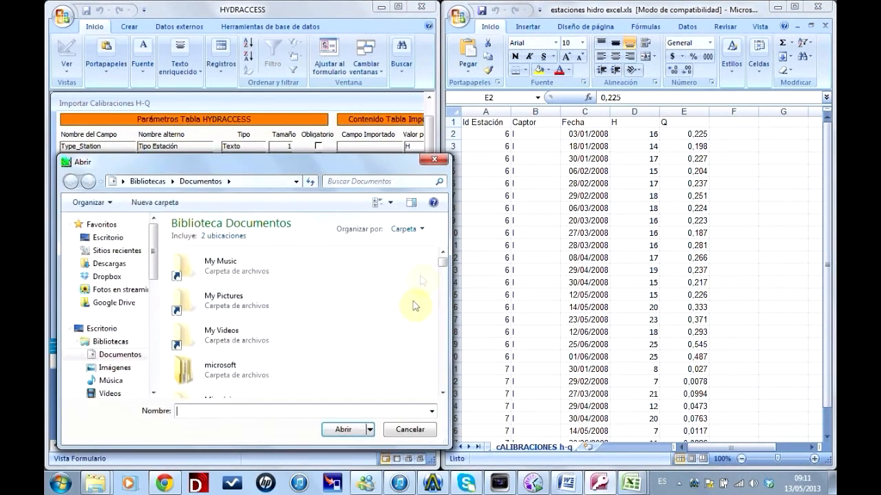
pyautogui.click(113, 329)
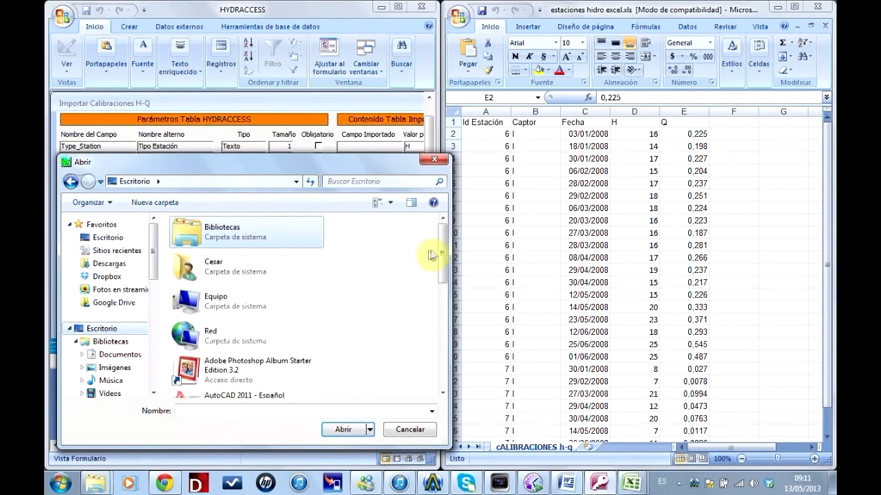
pyautogui.moveTo(444, 241); pyautogui.dragTo(443, 348)
pyautogui.doubleClick(217, 355)
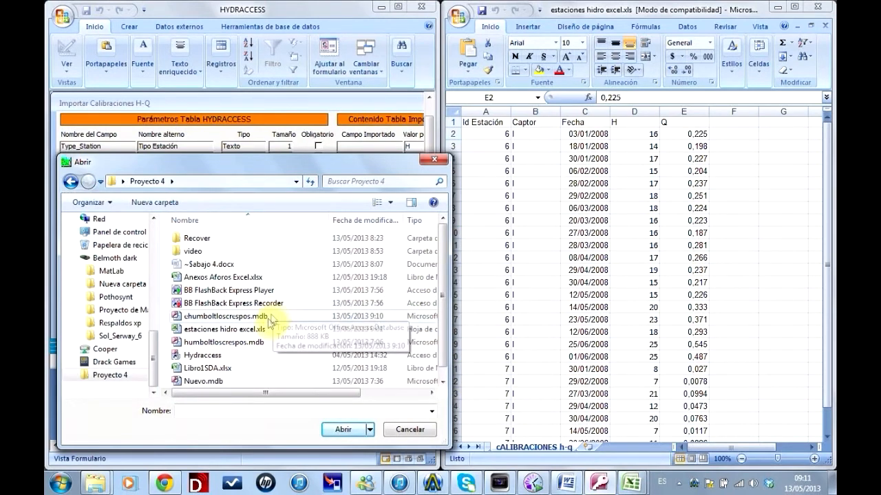
pyautogui.doubleClick(259, 331)
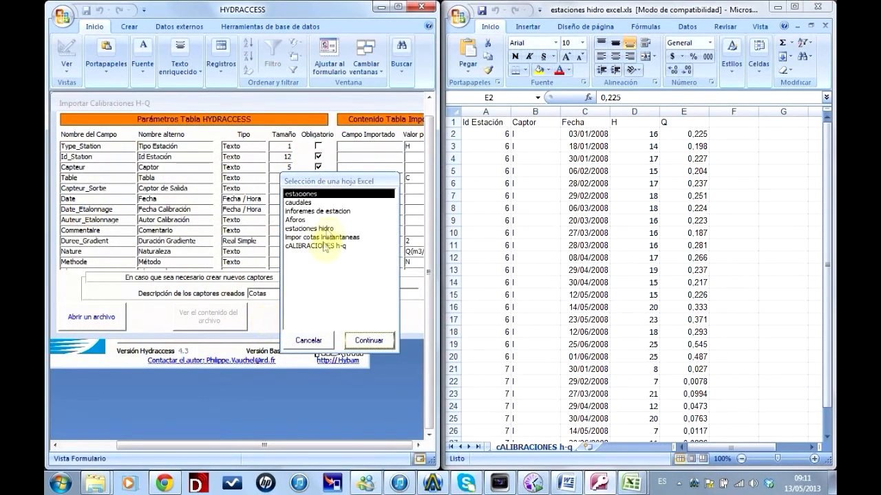
pyautogui.click(323, 246)
pyautogui.click(372, 341)
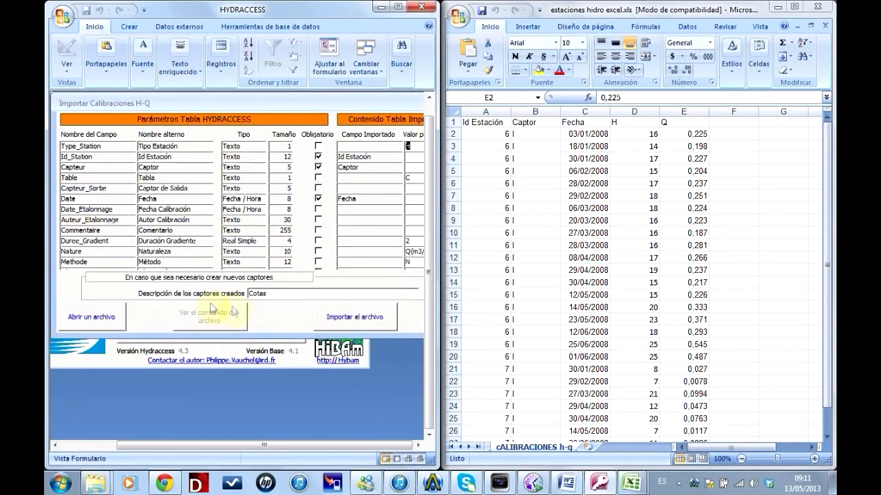
# Step: Import the H-Q calibrations from the loaded sheet, validate the imported data, and return to the HIDRO import options
pyautogui.click(355, 319)
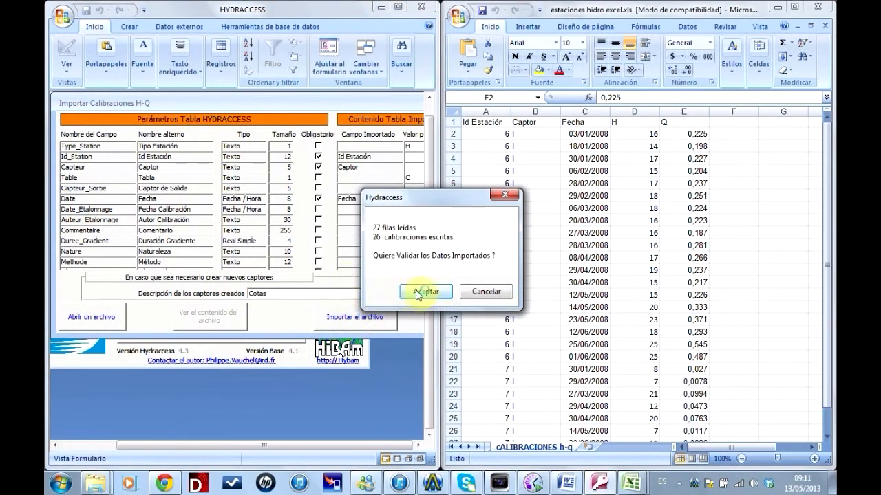
pyautogui.click(416, 293)
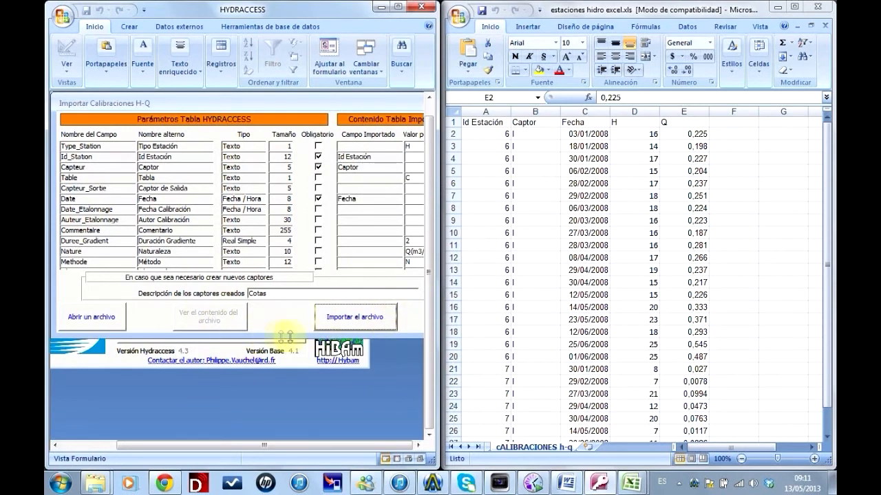
pyautogui.moveTo(238, 446); pyautogui.dragTo(388, 326)
pyautogui.click(386, 320)
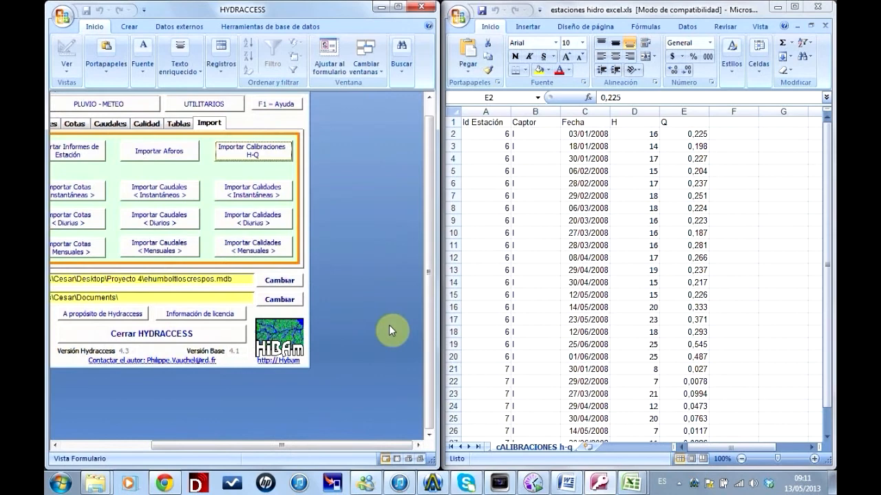
pyautogui.moveTo(246, 446); pyautogui.dragTo(163, 446)
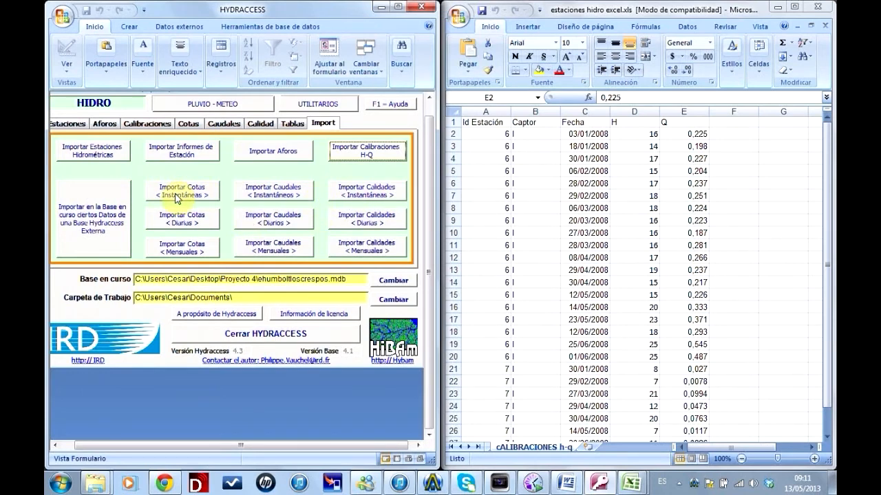
pyautogui.click(683, 451)
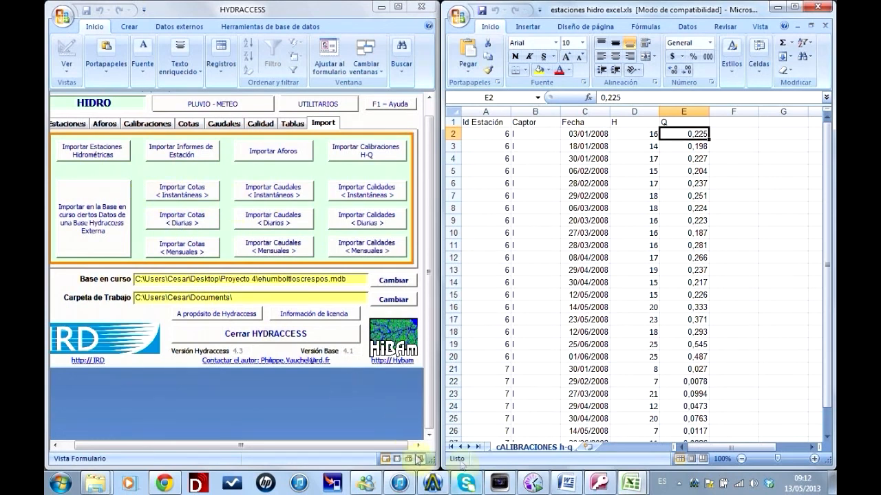
pyautogui.click(676, 483)
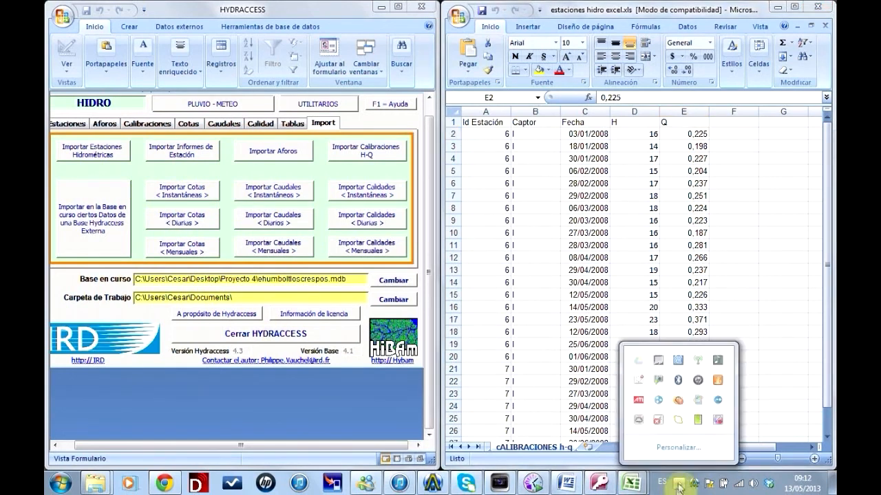
pyautogui.rightClick(694, 397)
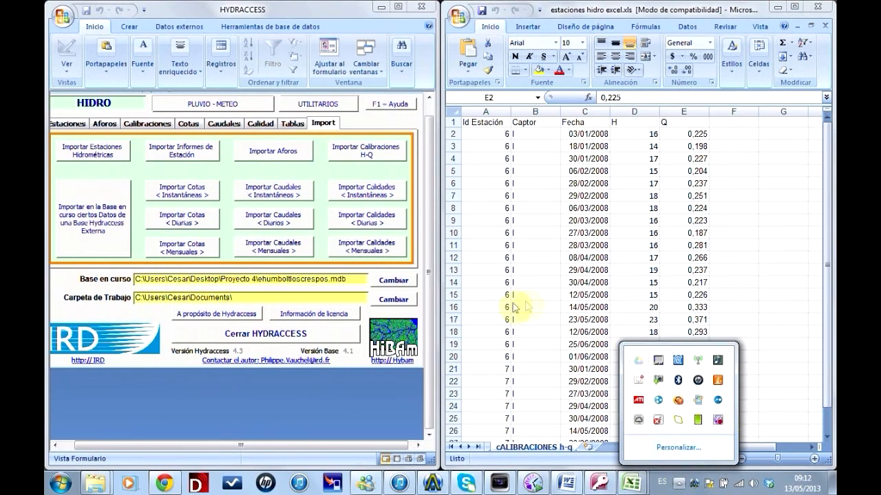